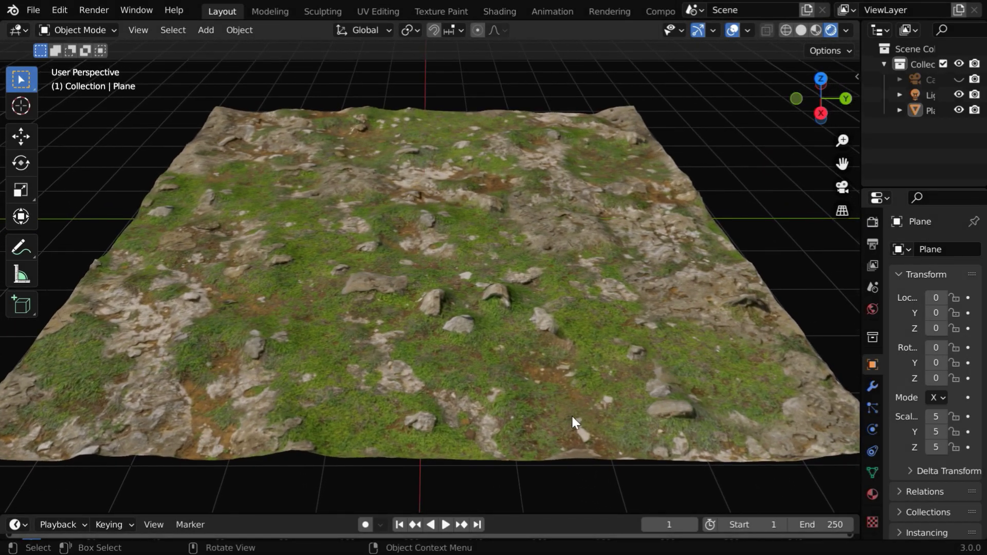
middle_drag(433, 441, 477, 225)
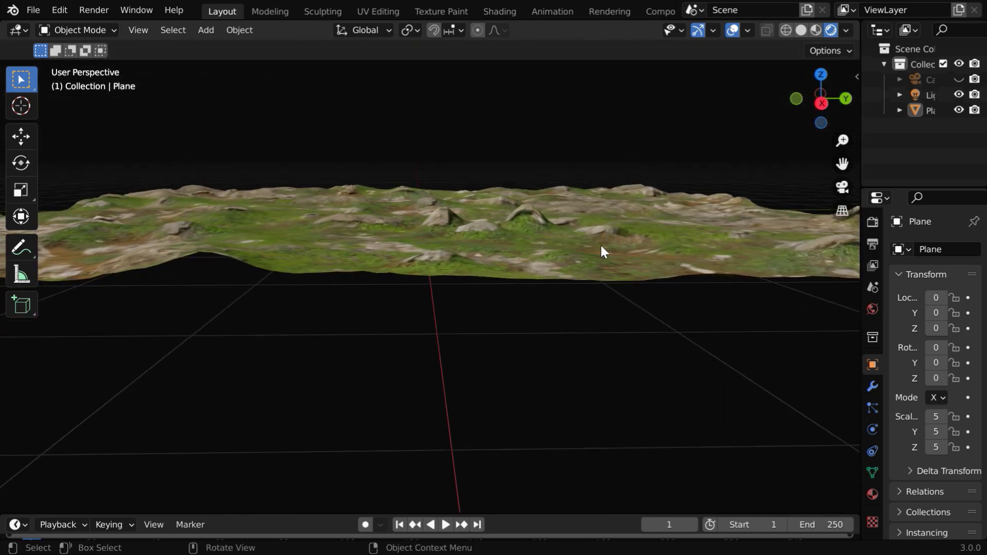
middle_drag(601, 247, 662, 396)
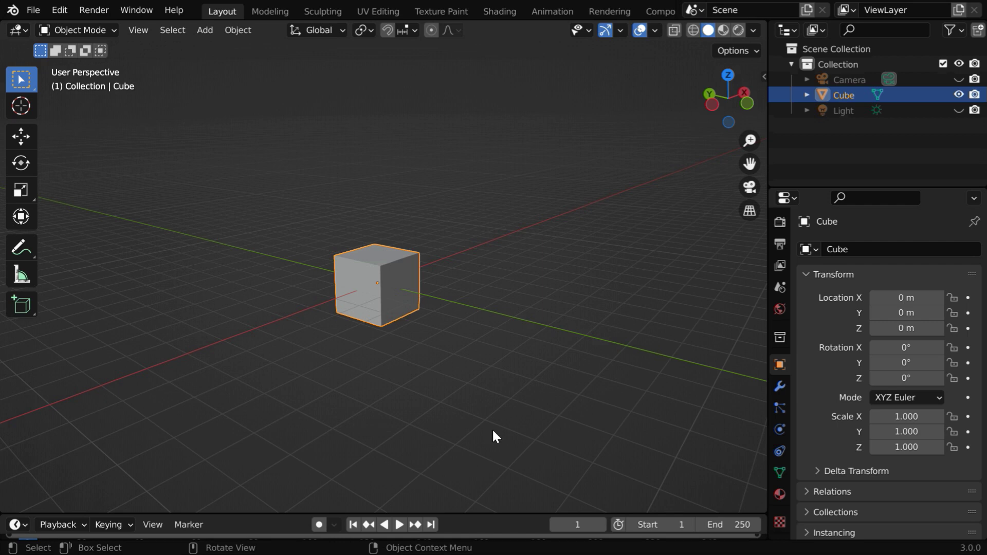
Step: Delete the default cube and add a mesh plane in its place
key(x)
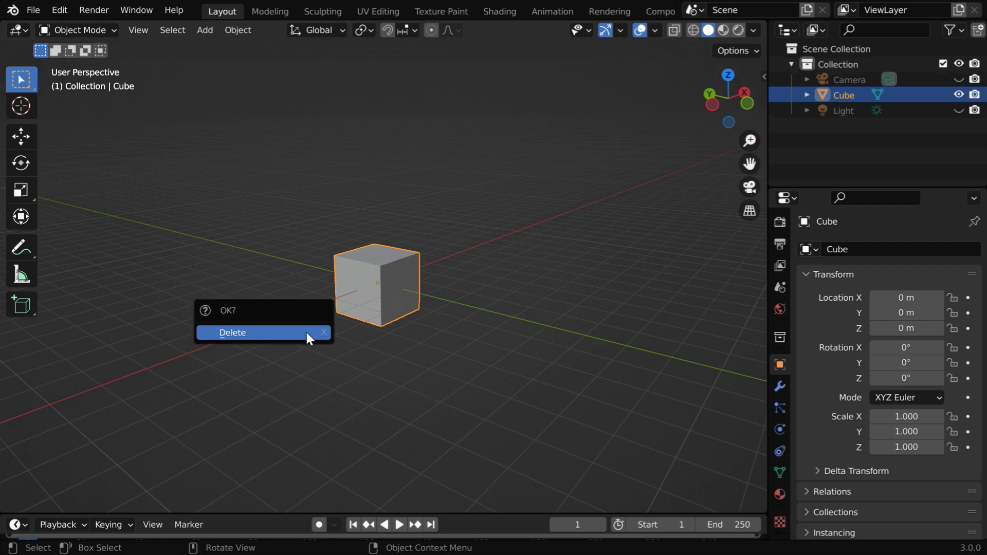
click(306, 334)
click(208, 36)
mouse_move(269, 48)
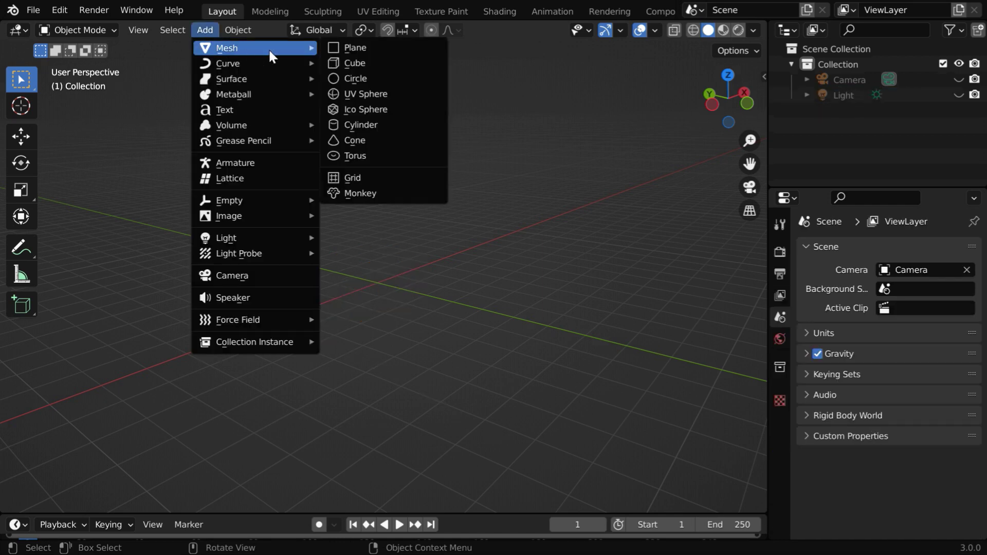
click(366, 47)
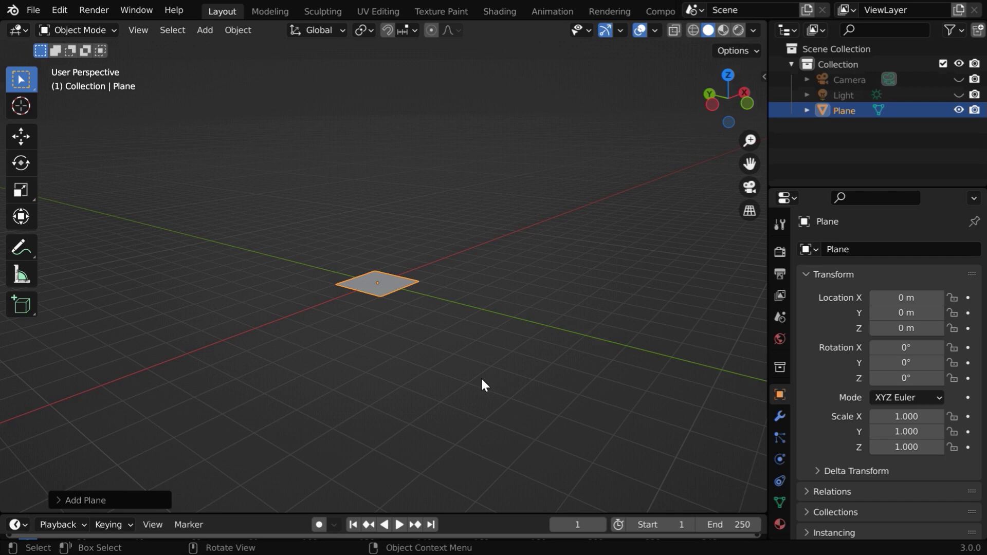
Step: Scale the new plane uniformly by a factor of 5
key(s)
key(5)
key(Return)
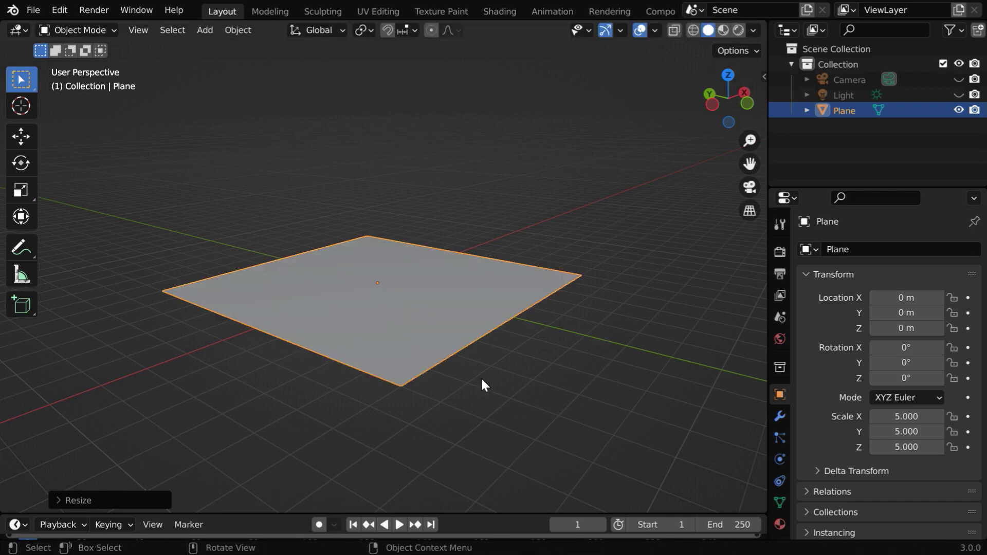
Step: In Edit Mode, add 64 evenly spaced loop cuts running along the plane's X direction
middle_drag(344, 362, 391, 399)
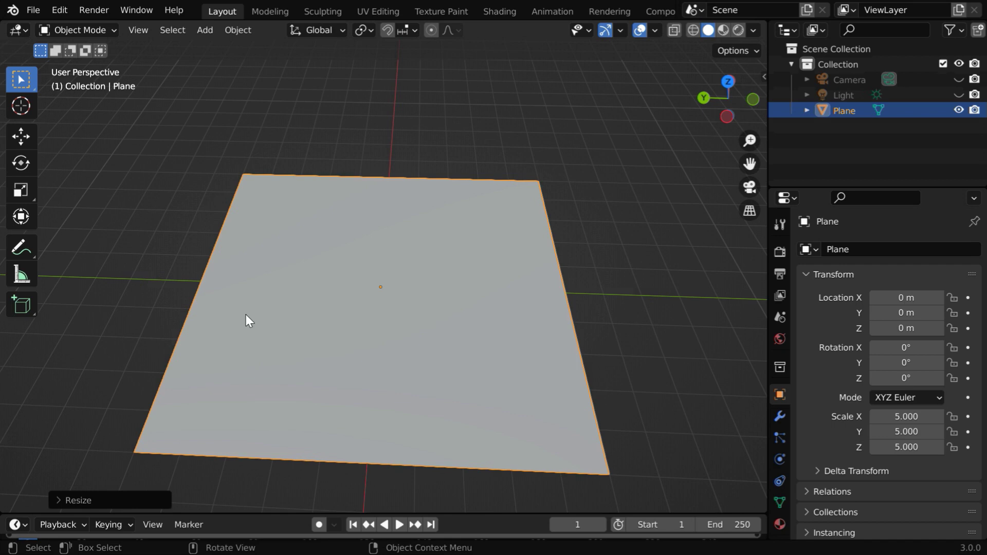
click(94, 31)
click(95, 60)
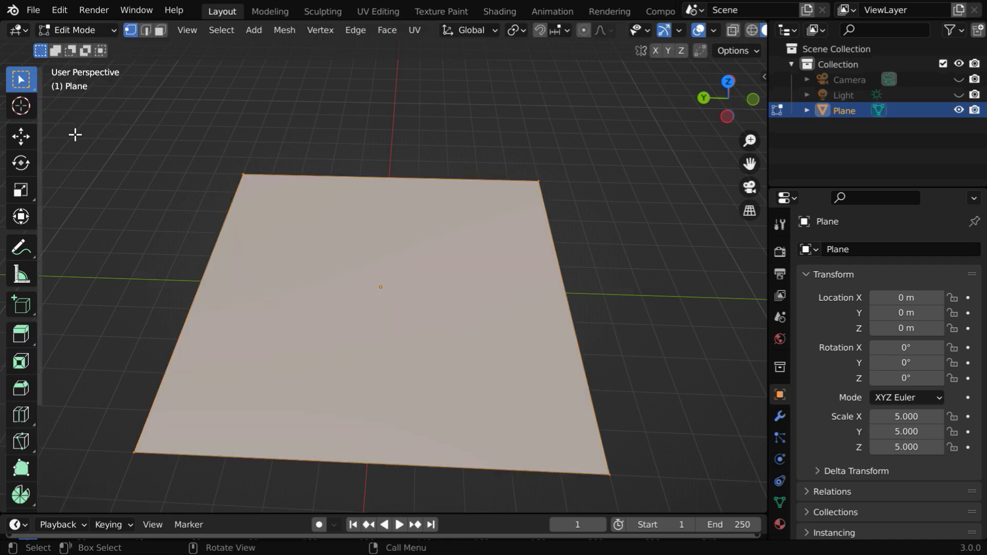
click(26, 419)
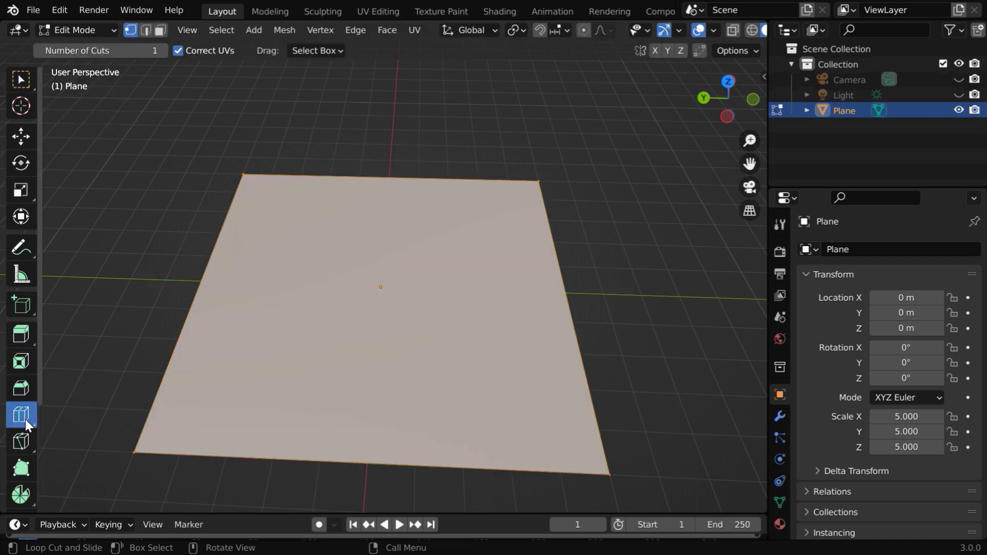
click(349, 448)
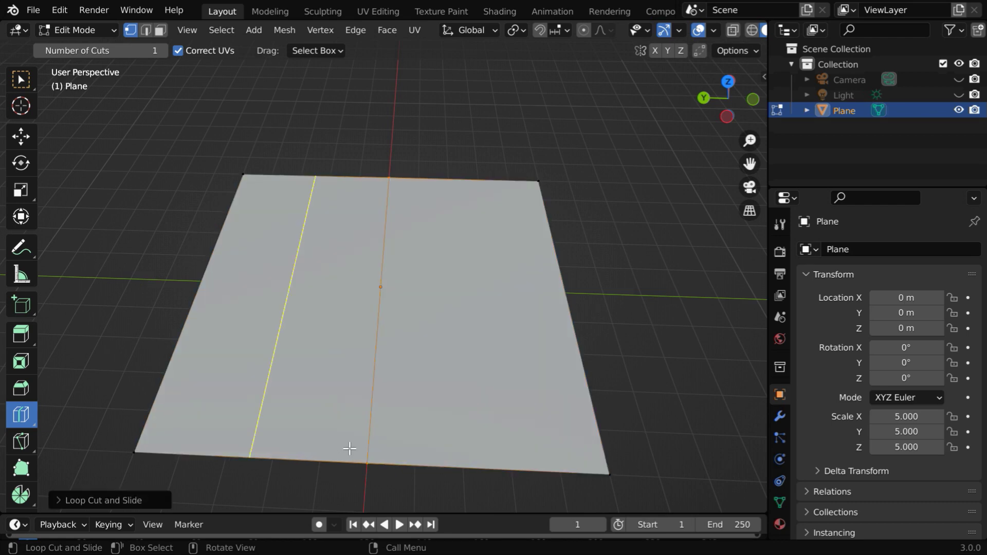
click(59, 500)
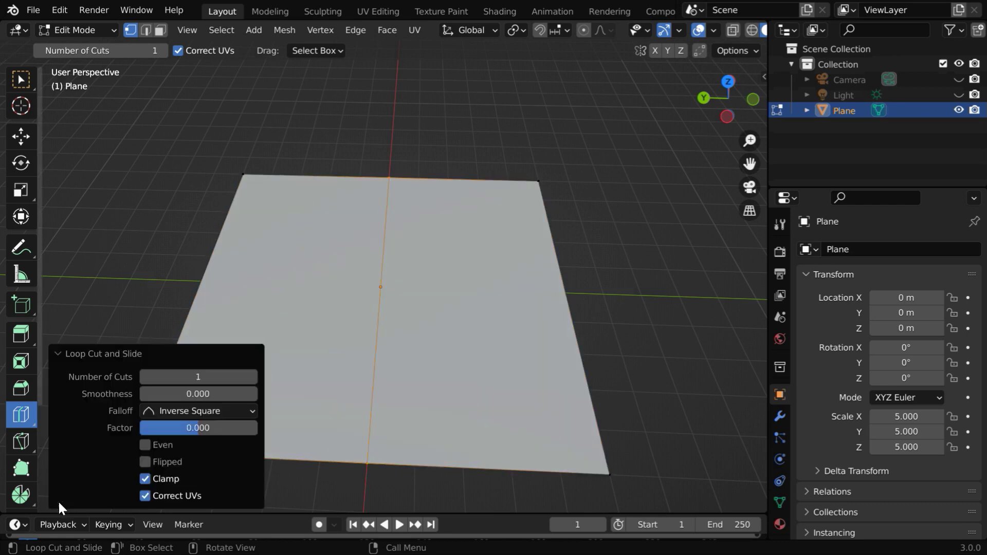
click(212, 384)
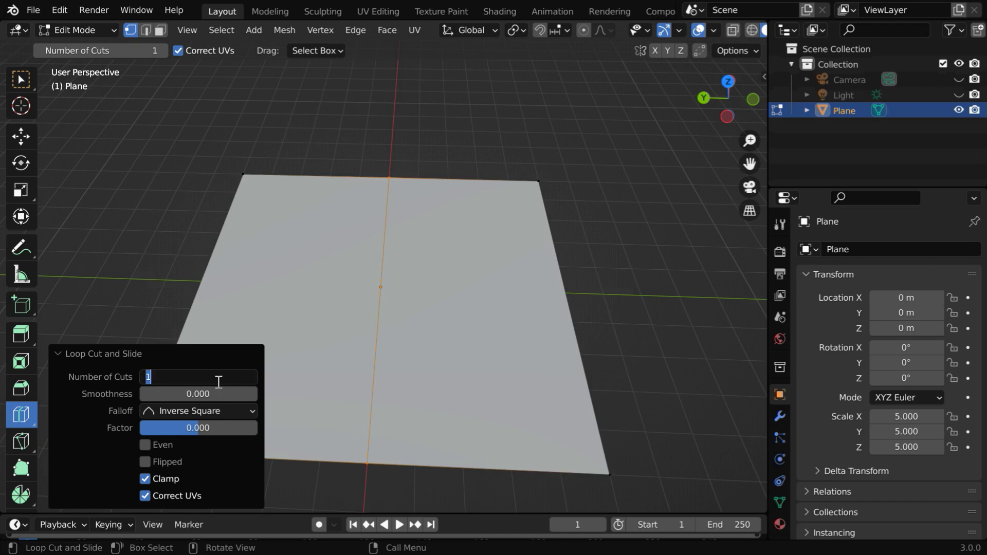
key(Return)
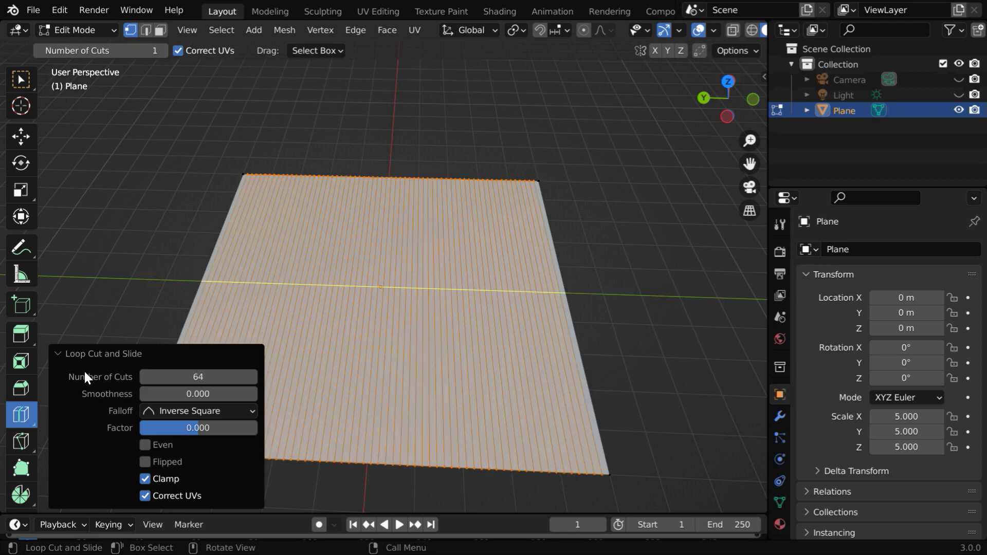
click(57, 355)
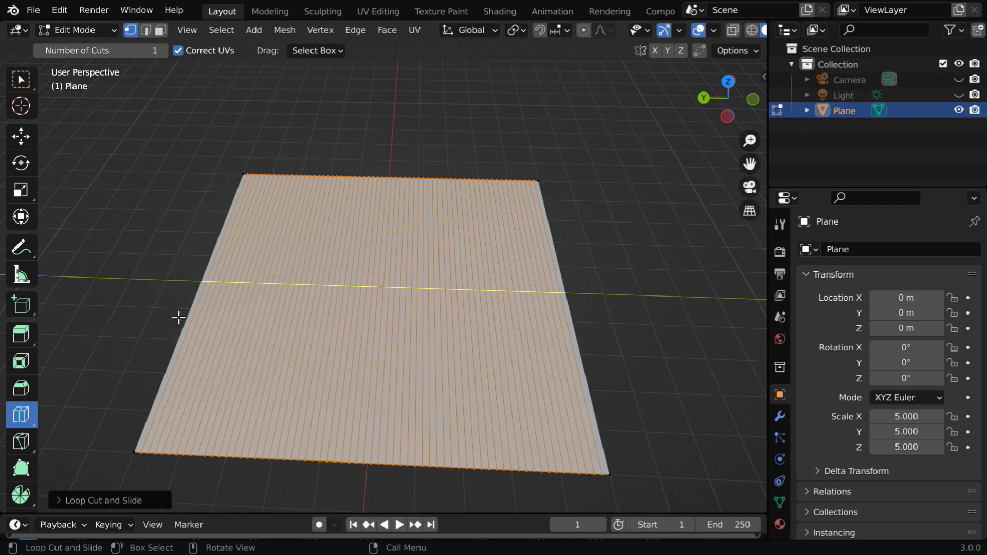
Step: Add 64 crossing loop cuts along the plane's Y direction to form a dense grid, and return to Object Mode
click(200, 281)
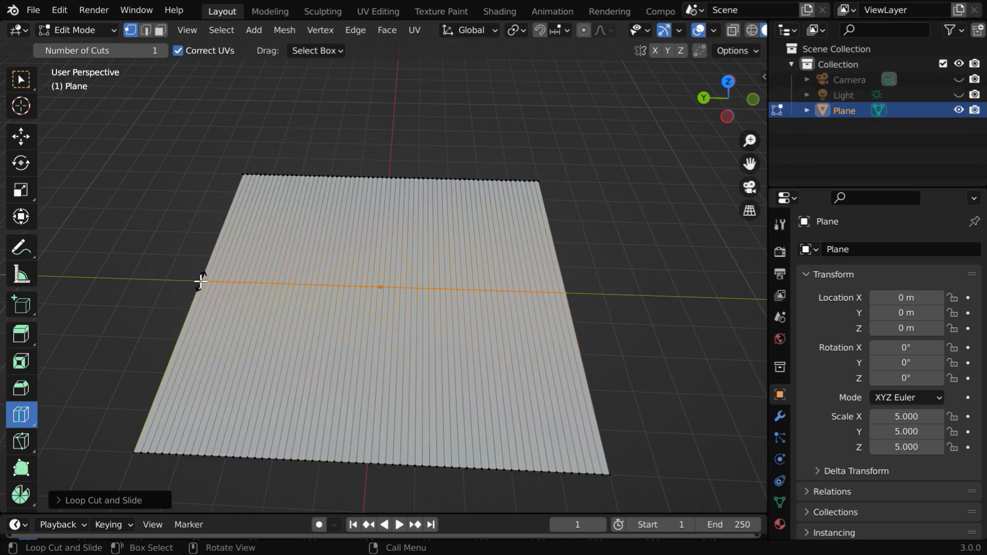
click(61, 507)
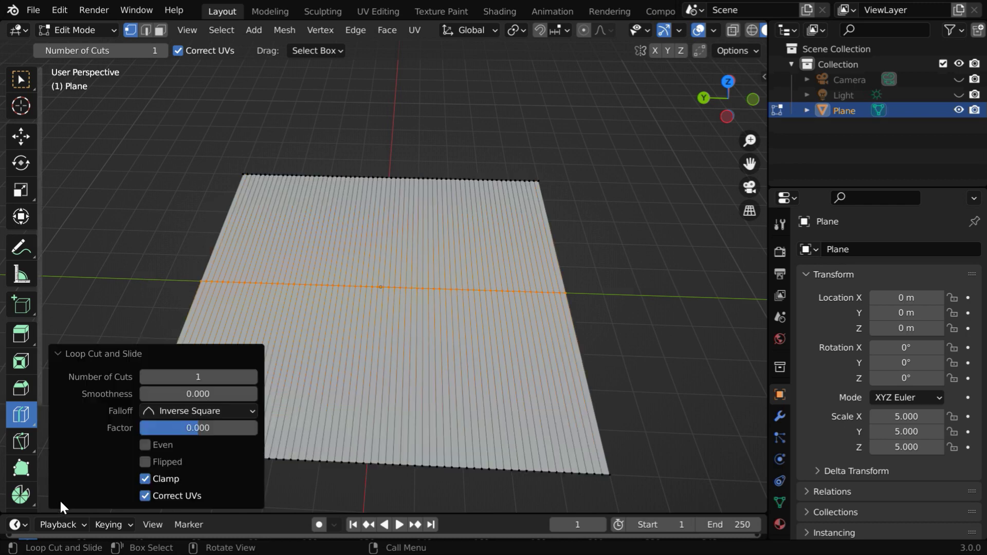
click(195, 377)
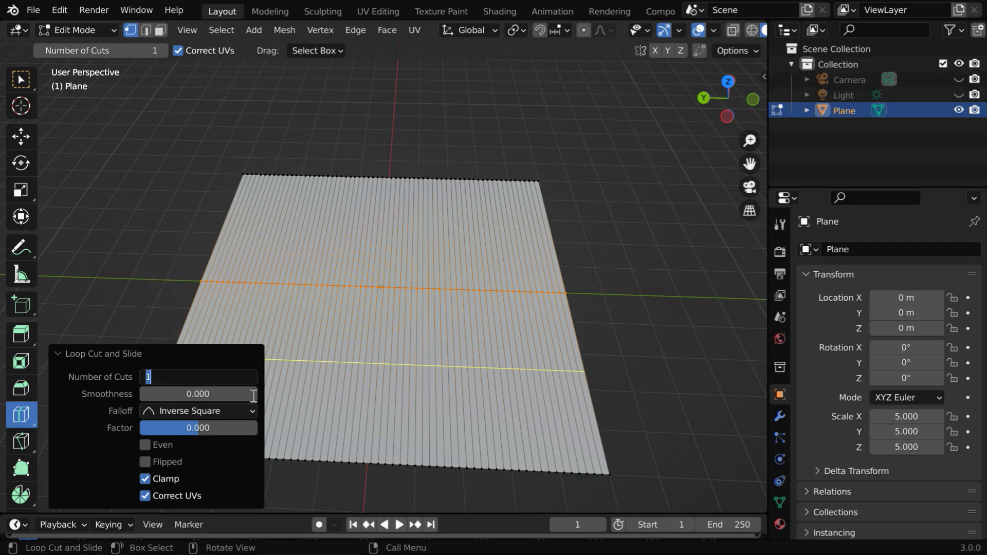
text(64)
key(Return)
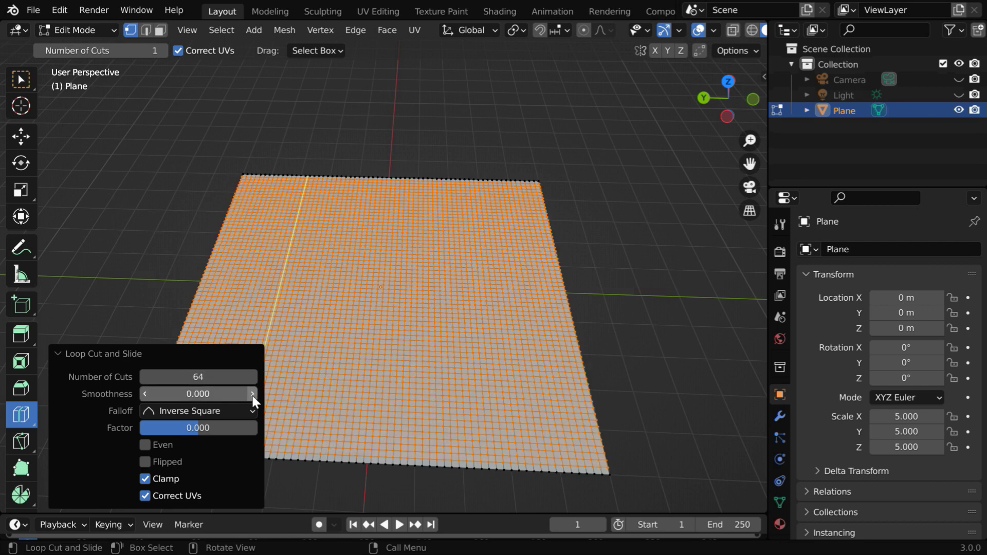
click(57, 353)
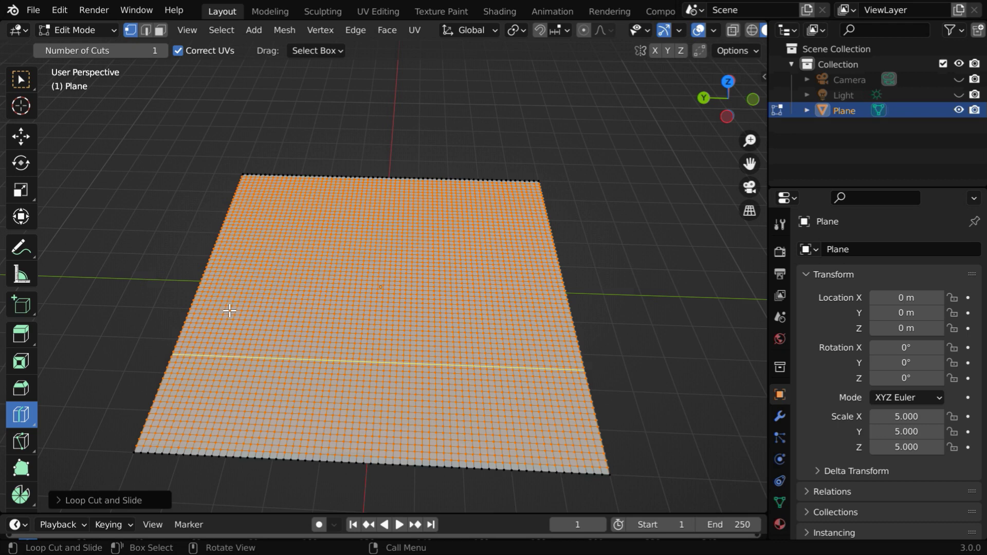
click(89, 32)
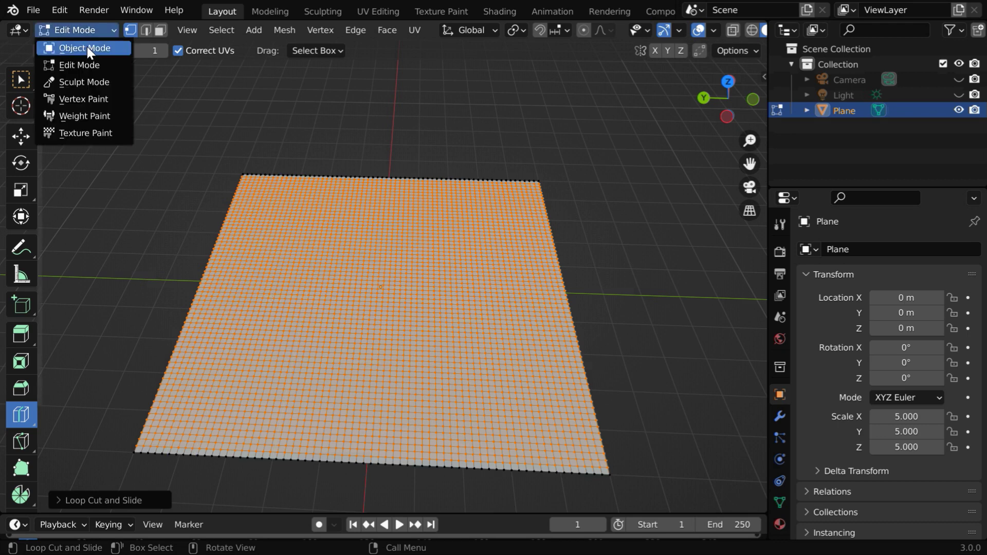
click(87, 47)
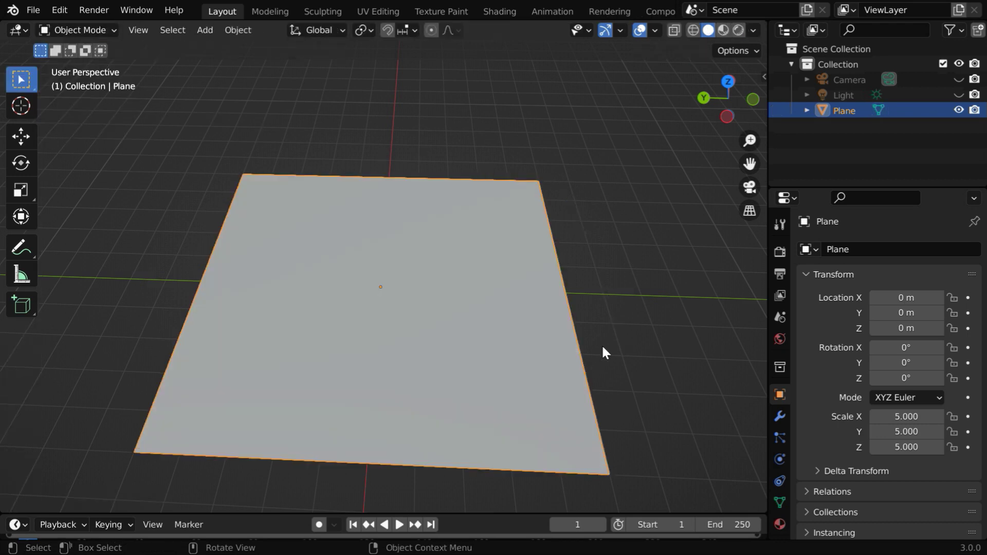
Step: Switch the viewport to rendered shading and create a new material for the plane
click(741, 33)
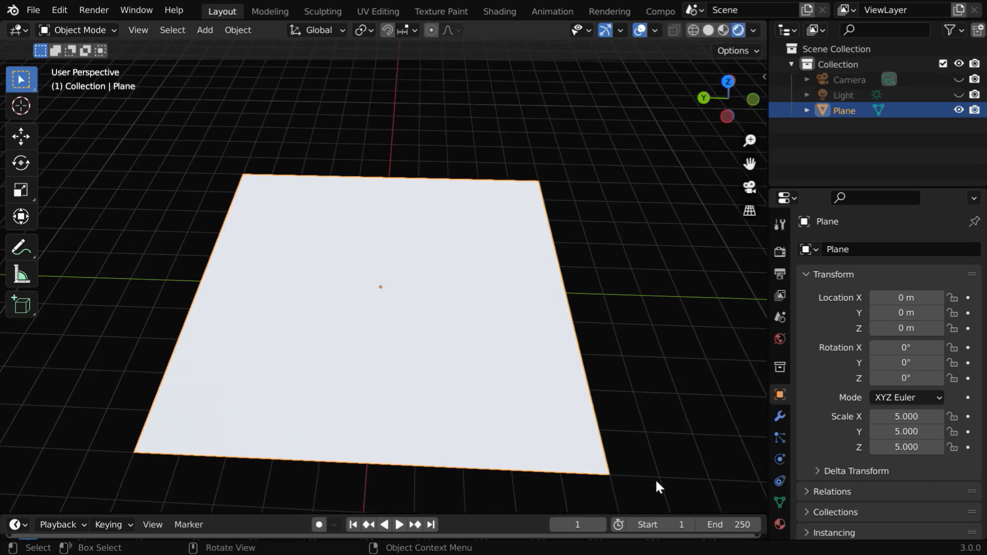
click(779, 527)
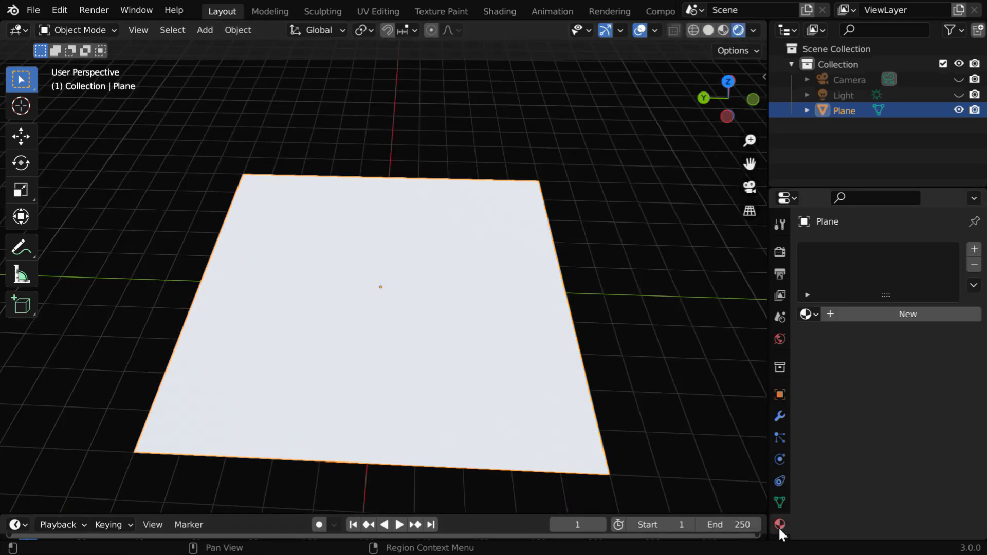
click(871, 313)
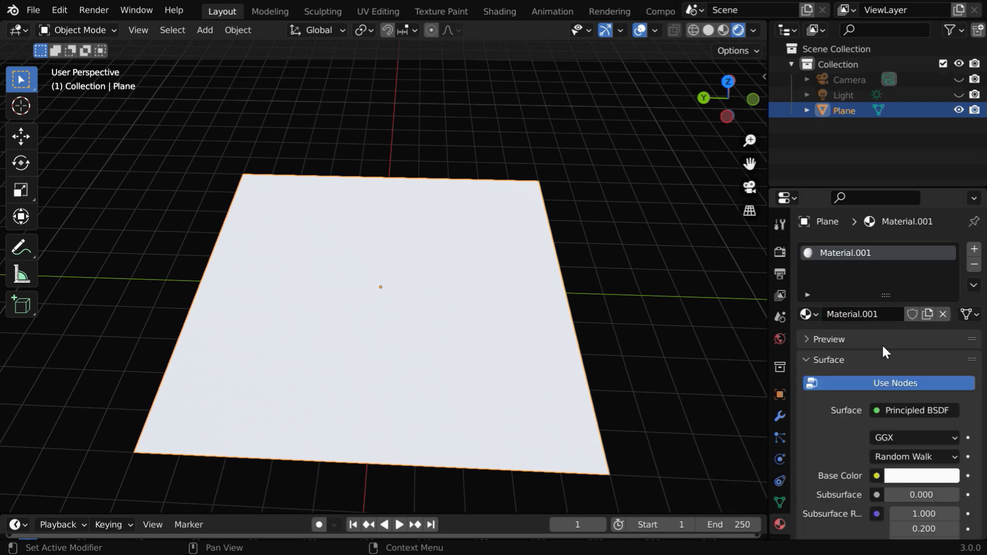
Step: Use an Image Texture for the material's Base Color and load Texture.jpg into it
scroll(888, 395, down, 4)
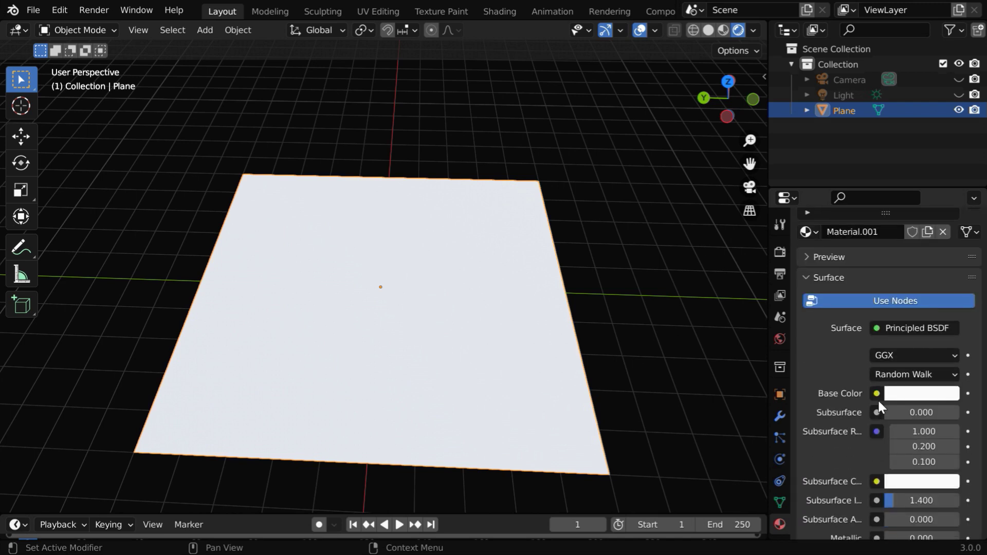
click(877, 393)
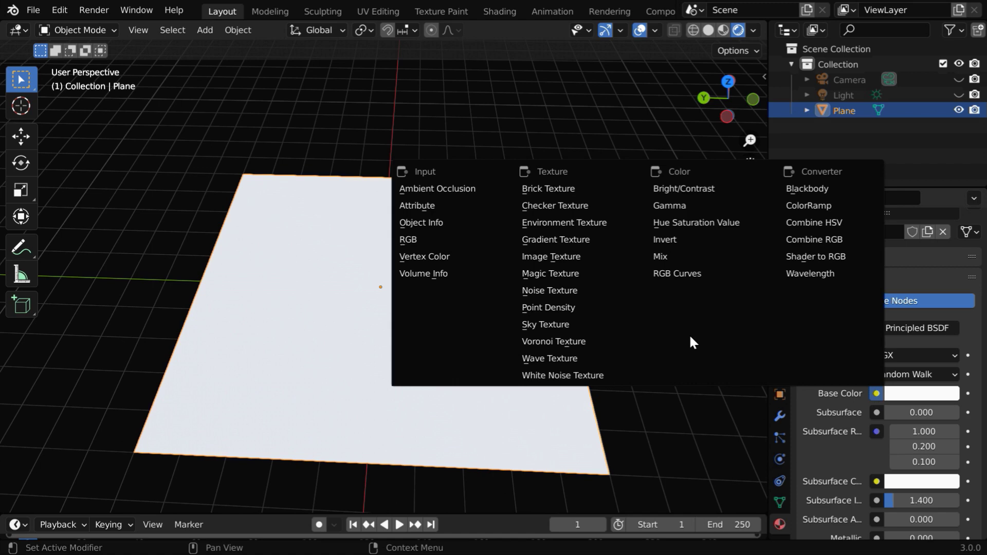
click(556, 257)
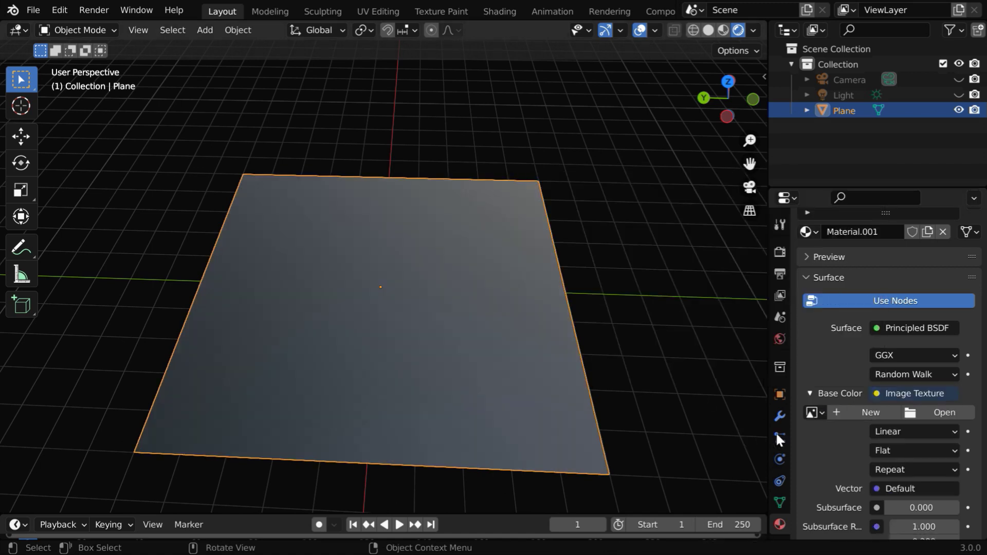
click(935, 414)
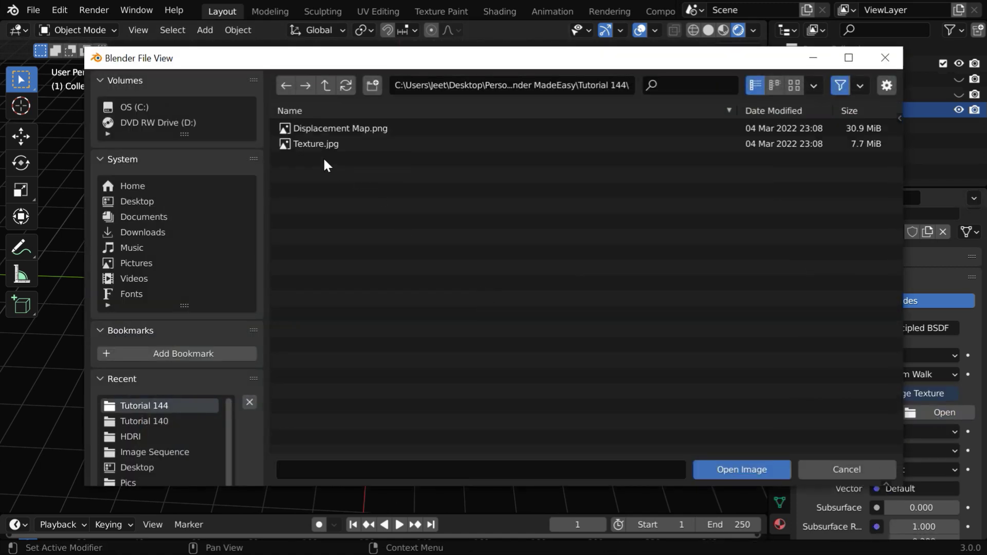
click(316, 144)
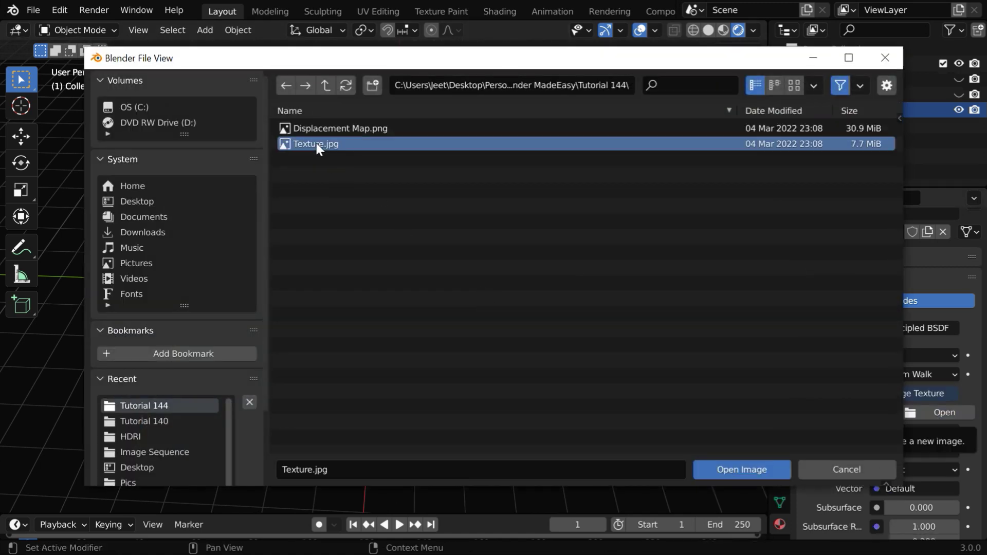
click(720, 466)
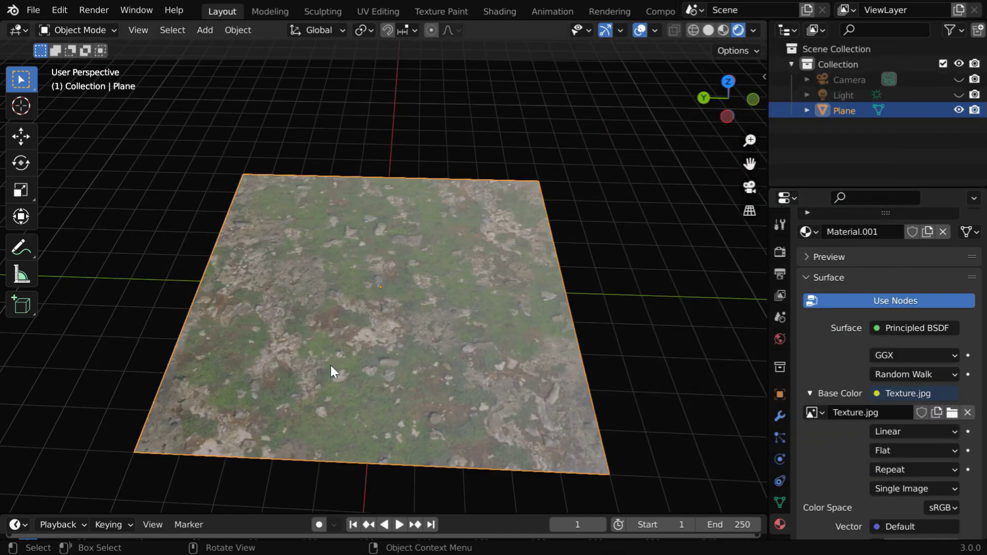
Step: Set the plane material's Specular value to 0
middle_drag(477, 419, 461, 419)
scroll(819, 483, down, 8)
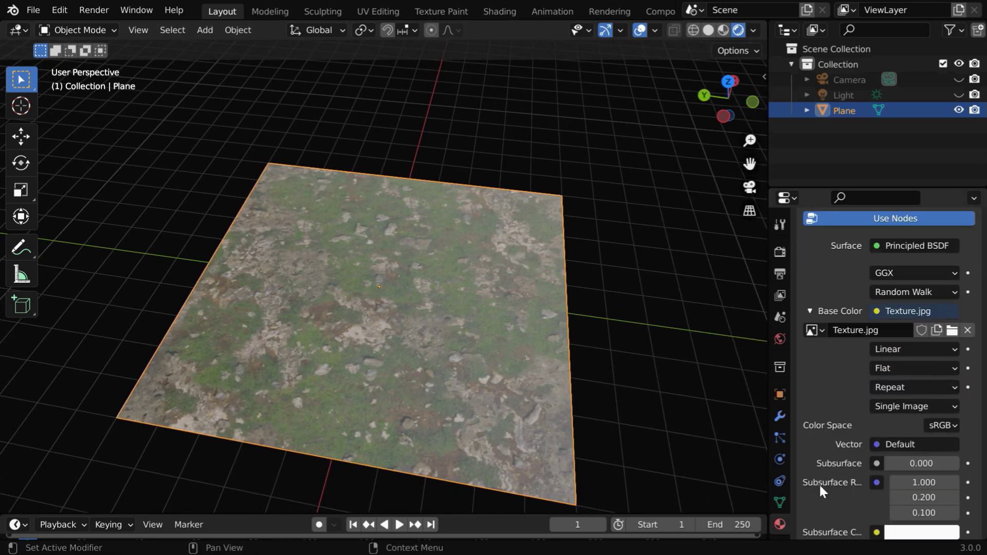
scroll(820, 483, down, 7)
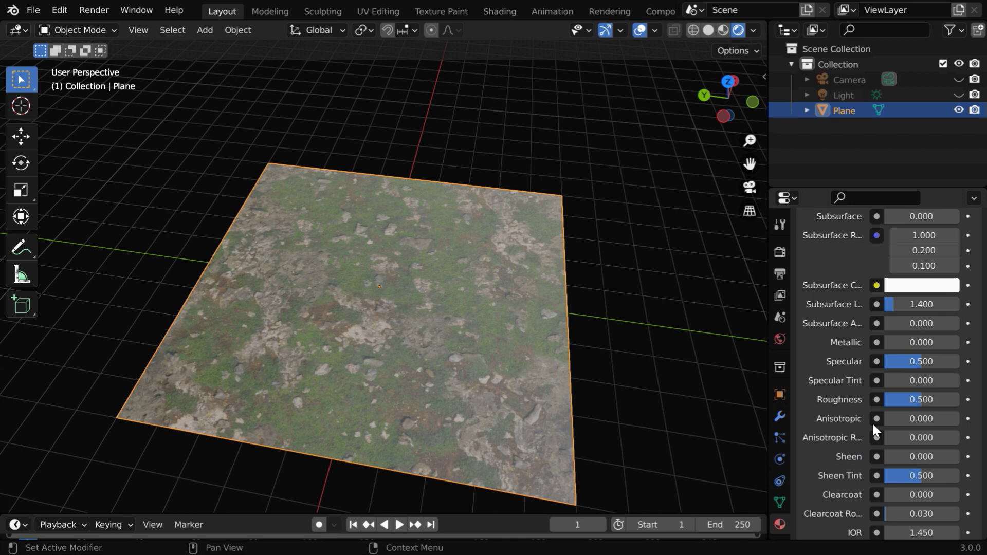
drag(922, 363, 884, 363)
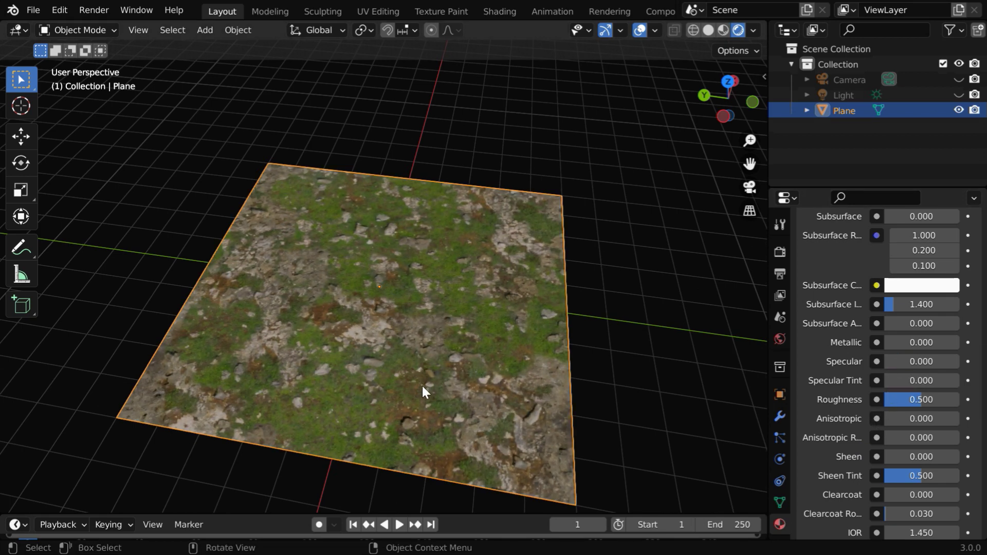
scroll(421, 375, up, 3)
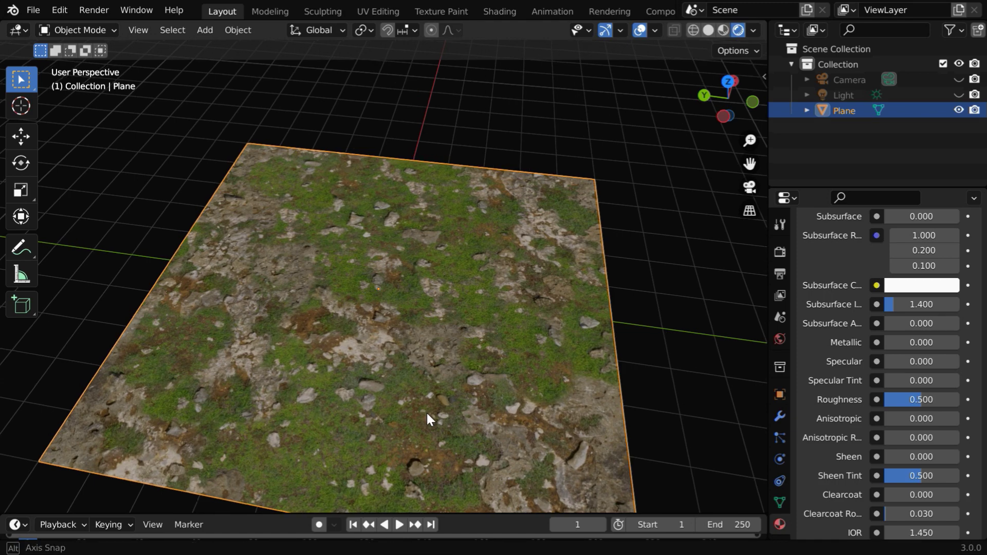
middle_drag(427, 414, 501, 389)
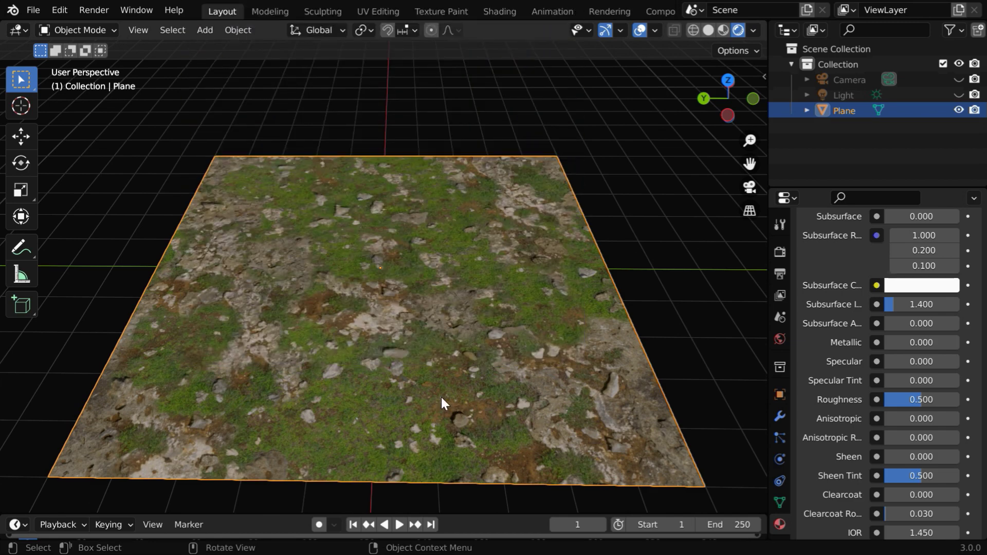
Step: Check the flat plane from a low angle and add a Displace modifier to it
middle_drag(414, 419, 410, 368)
scroll(411, 360, up, 2)
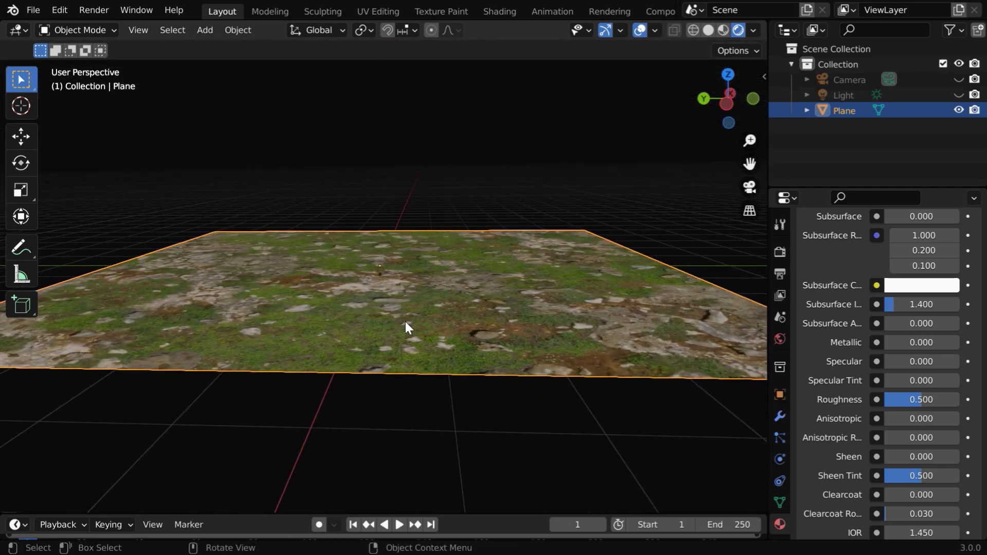
mouse_move(405, 322)
middle_down()
mouse_move(397, 323)
mouse_move(401, 311)
middle_up()
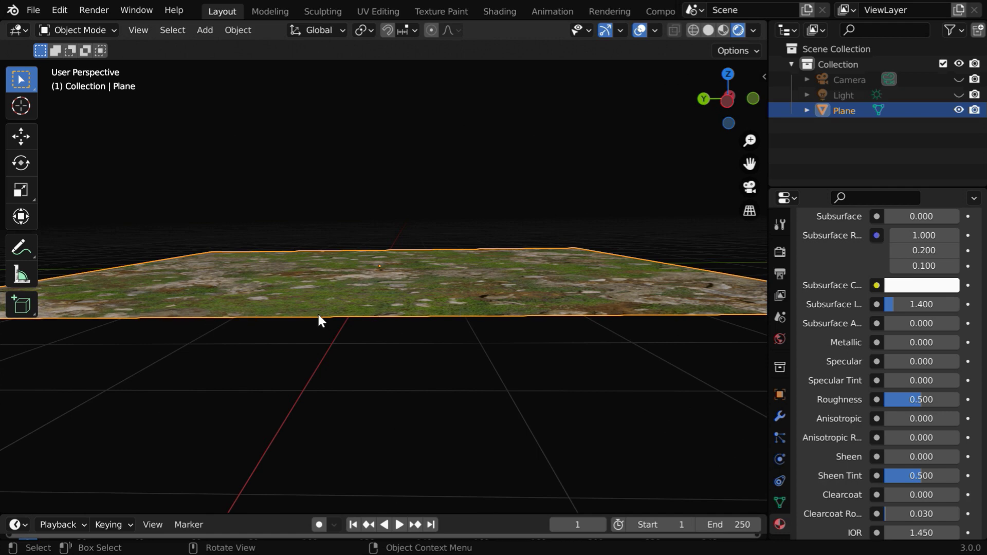
middle_drag(536, 310, 446, 376)
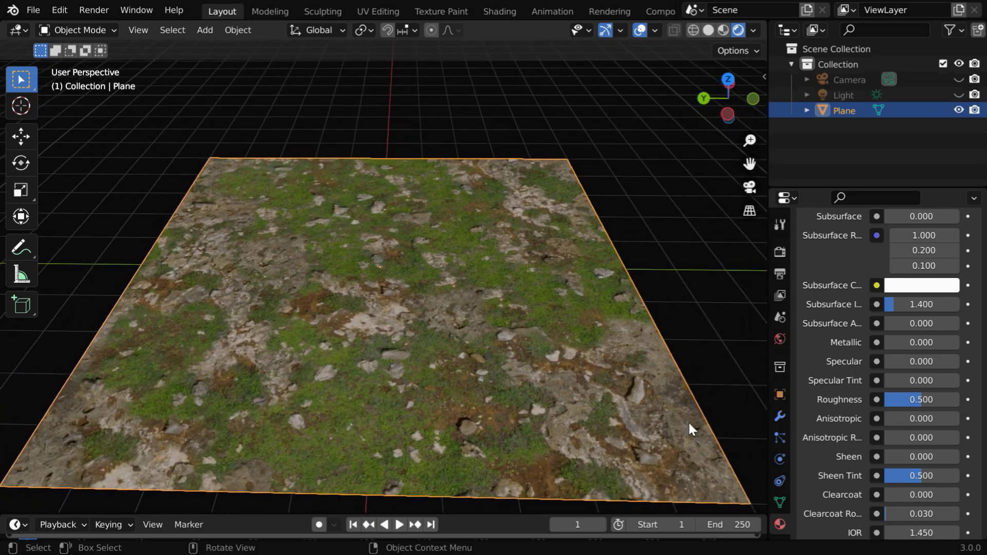
click(777, 418)
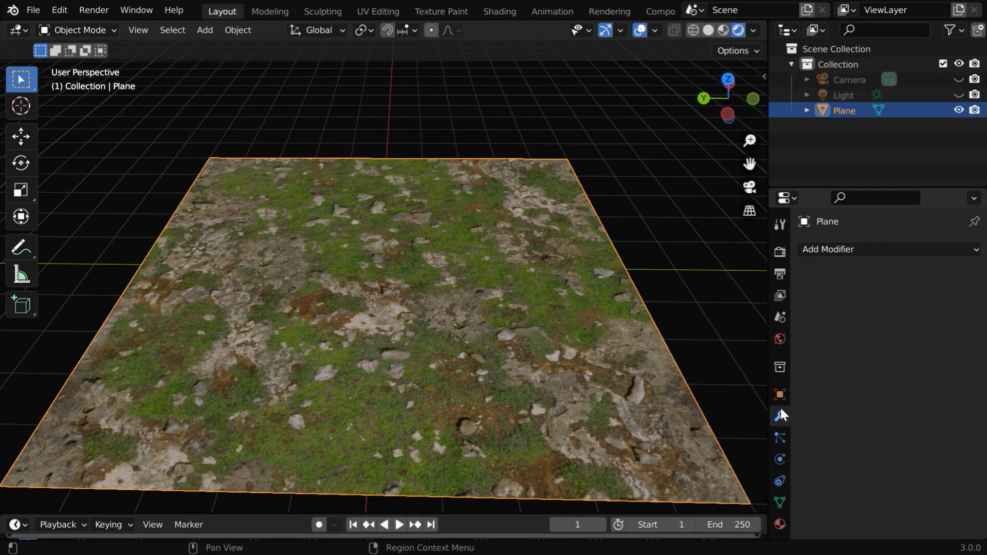
click(838, 252)
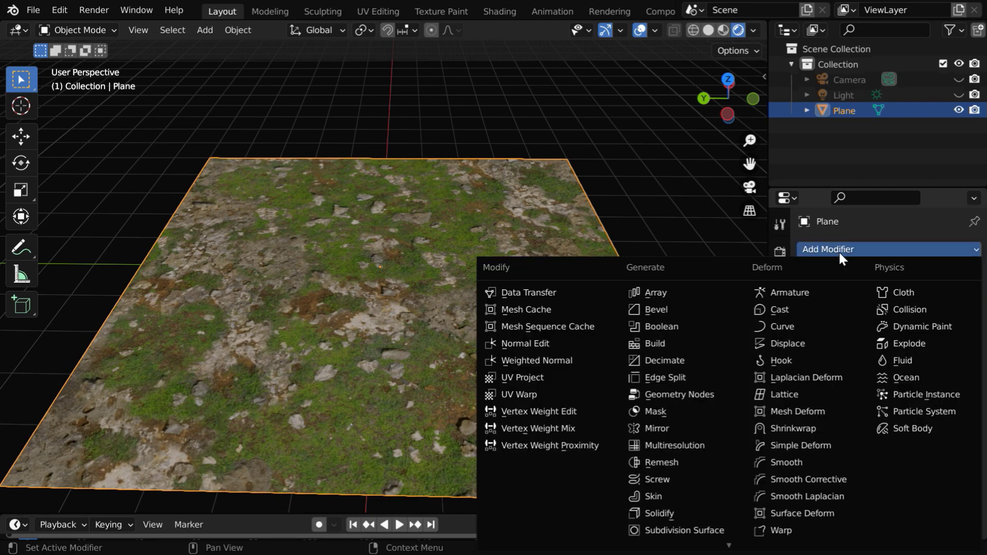
click(801, 347)
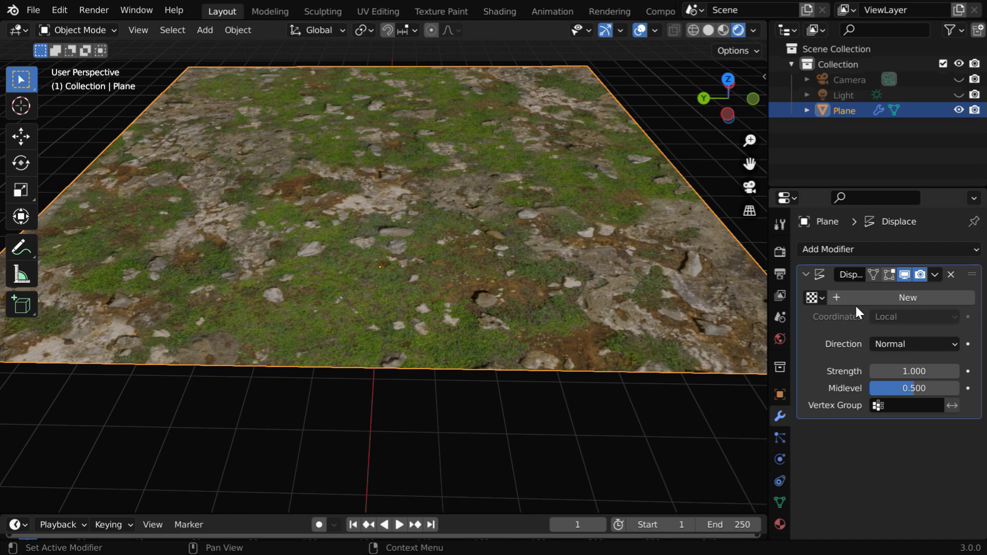
Step: Create a texture for the Displace modifier and replace it with a fresh one in the texture settings
click(815, 298)
click(822, 302)
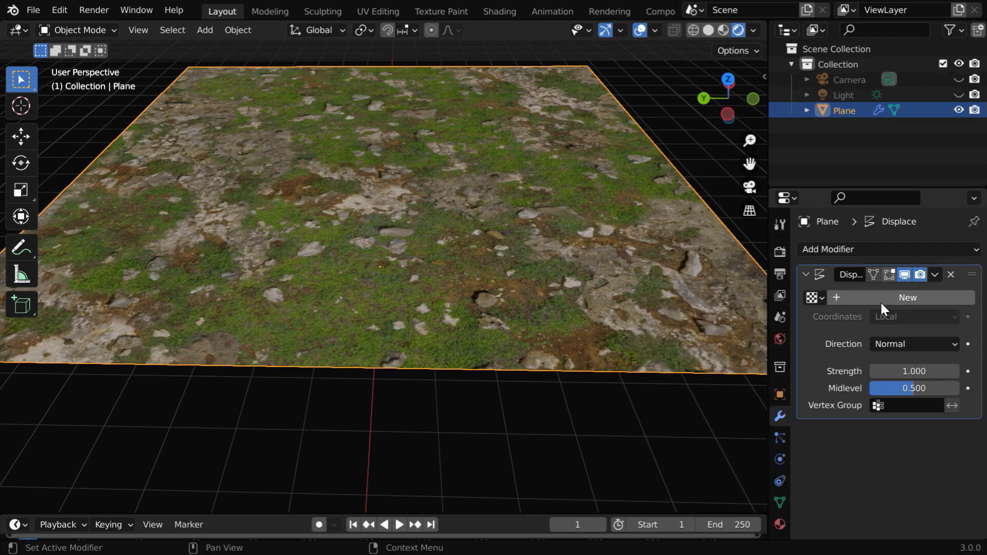
click(905, 298)
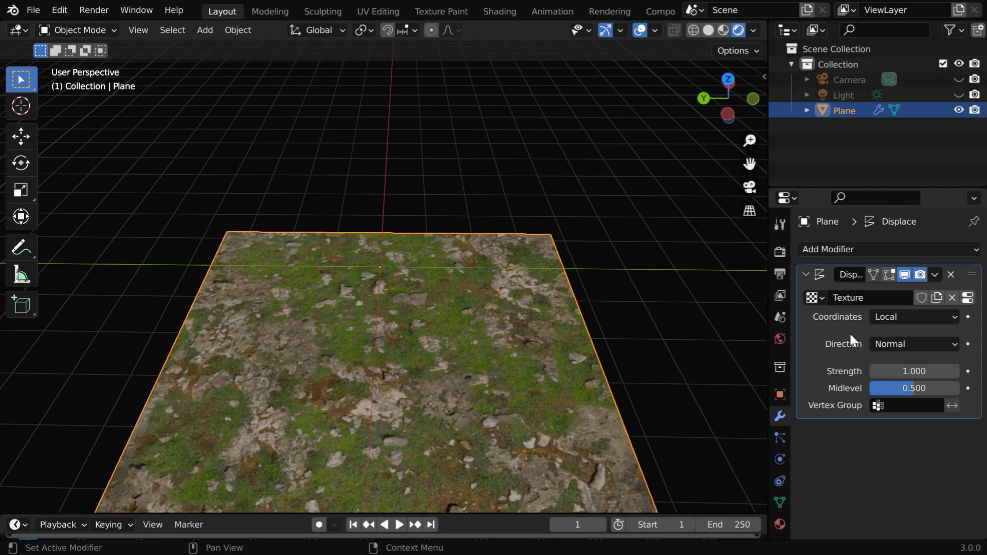
scroll(776, 530, down, 2)
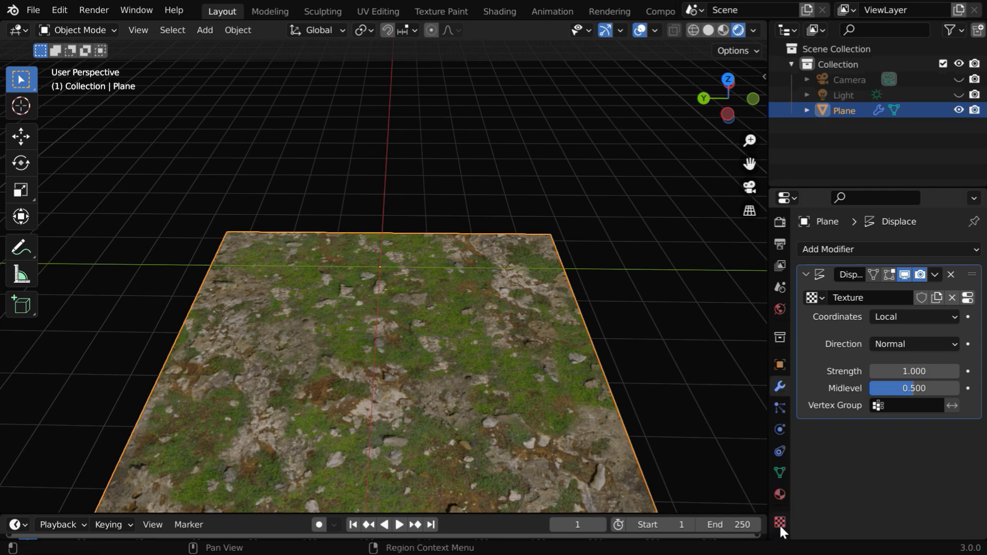
click(780, 523)
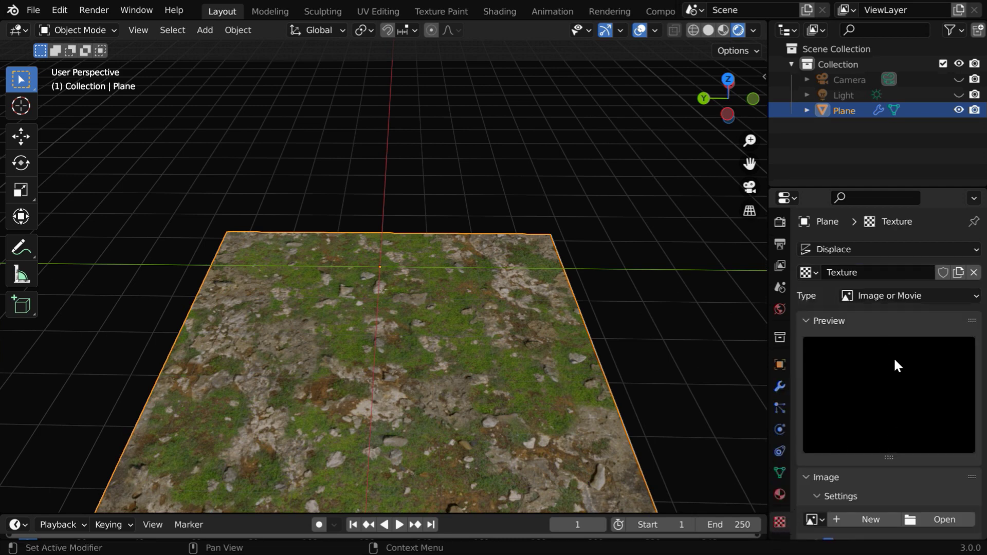
scroll(893, 447, down, 4)
scroll(893, 445, up, 4)
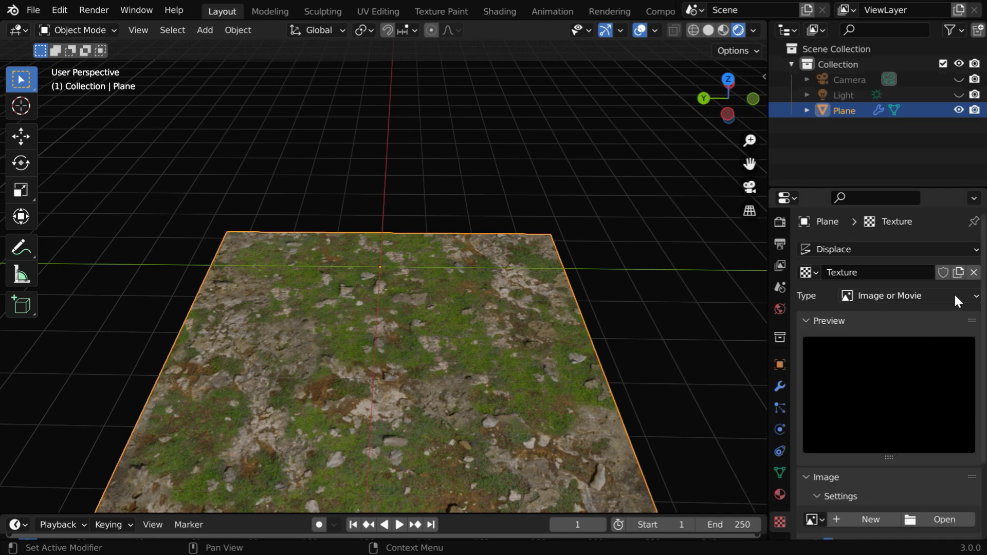
click(973, 273)
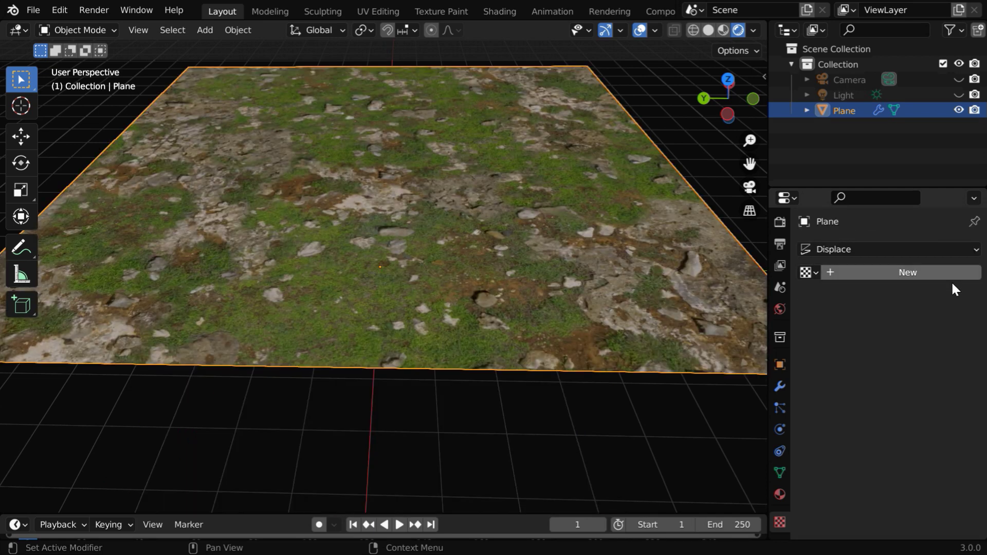
click(877, 272)
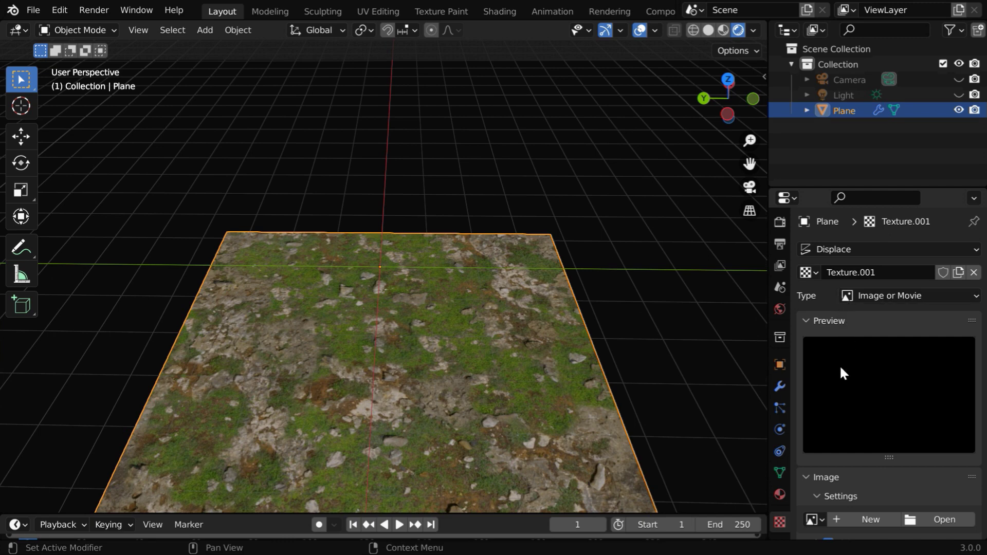
Step: Load Displacement Map.png as the image of the Displace modifier's texture
click(780, 388)
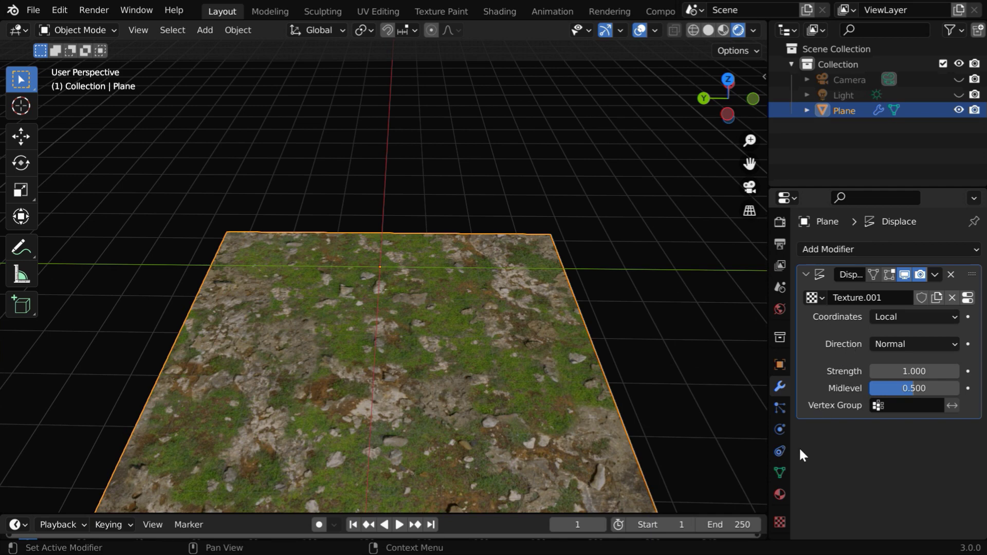
click(778, 519)
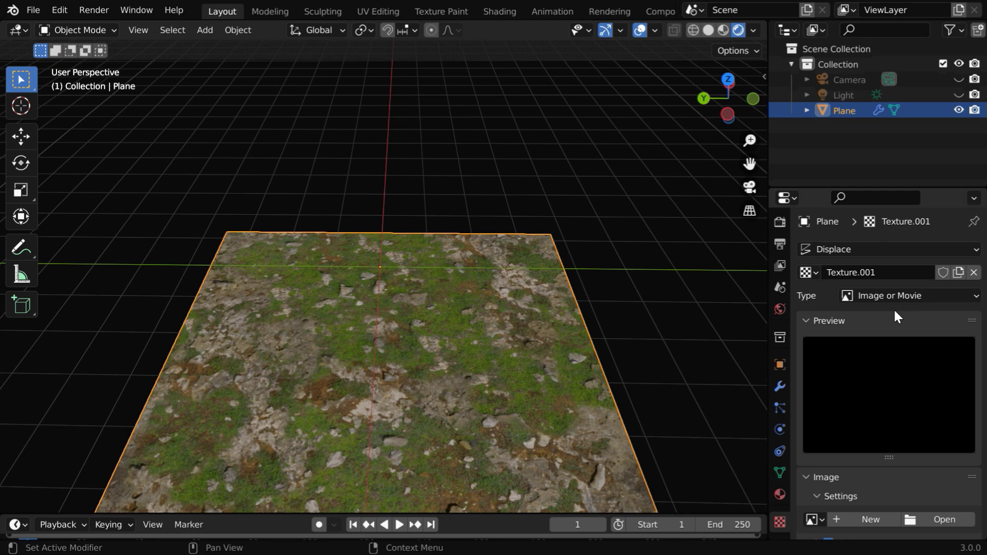
scroll(894, 307, down, 4)
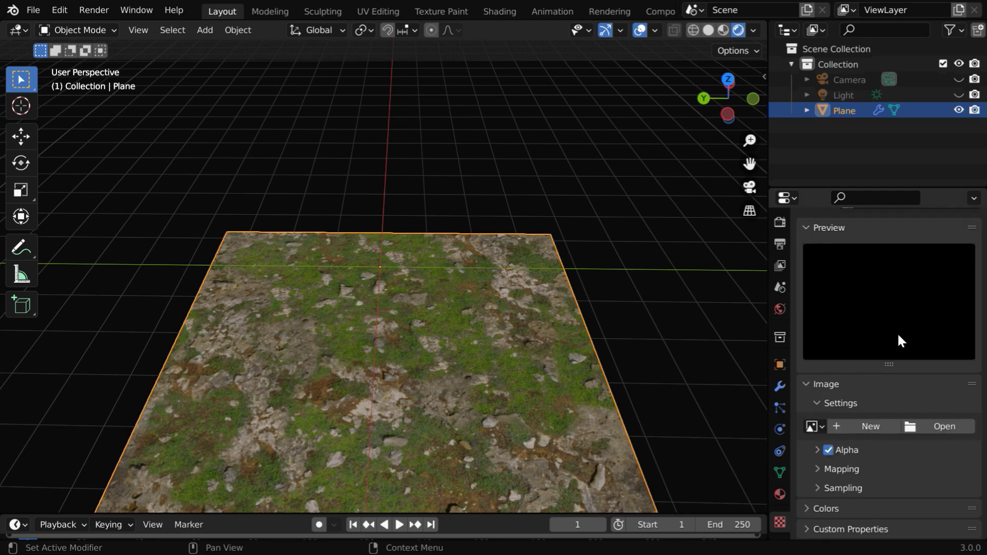
click(930, 424)
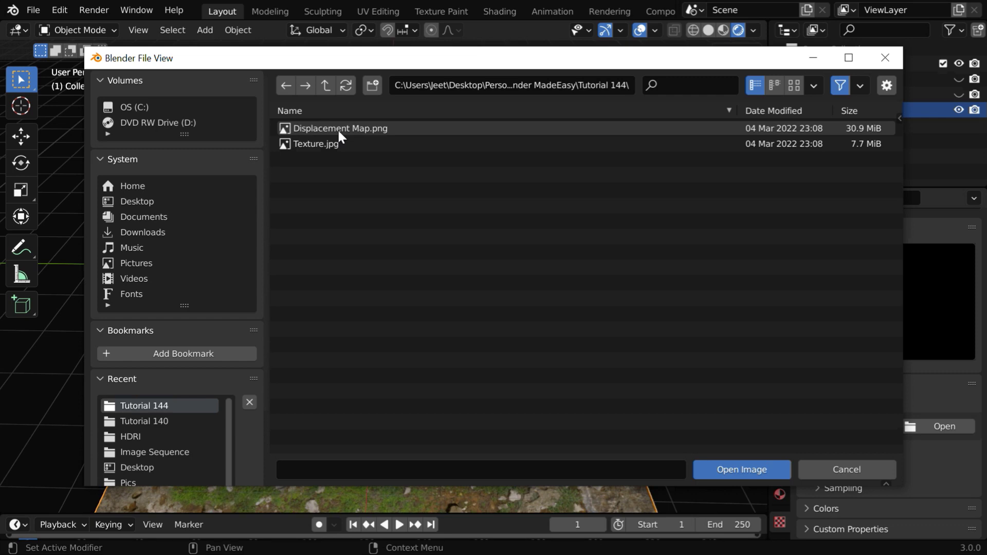
click(337, 129)
click(723, 469)
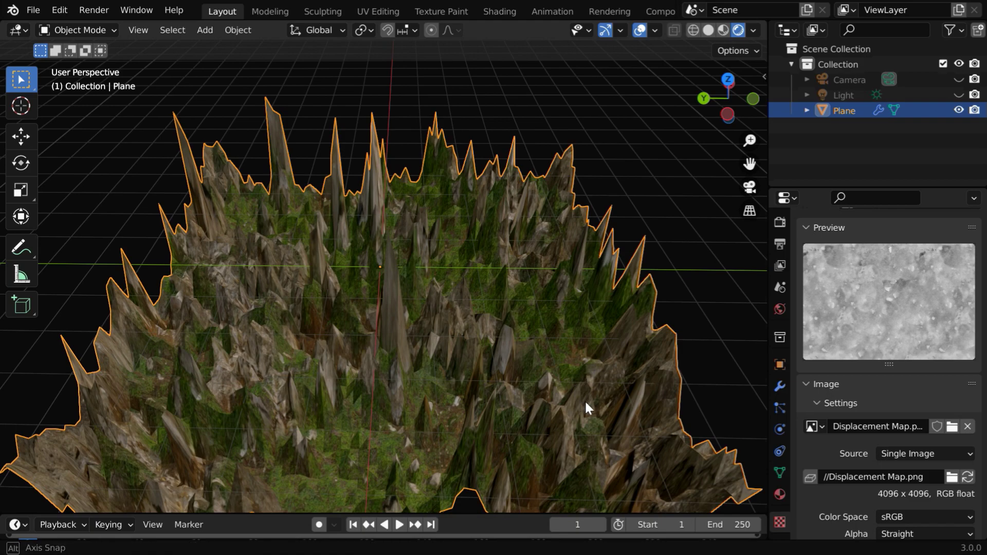
Step: Reduce the Displace modifier's Strength to 0.260 to flatten the terrain's spikes
middle_drag(586, 402, 422, 363)
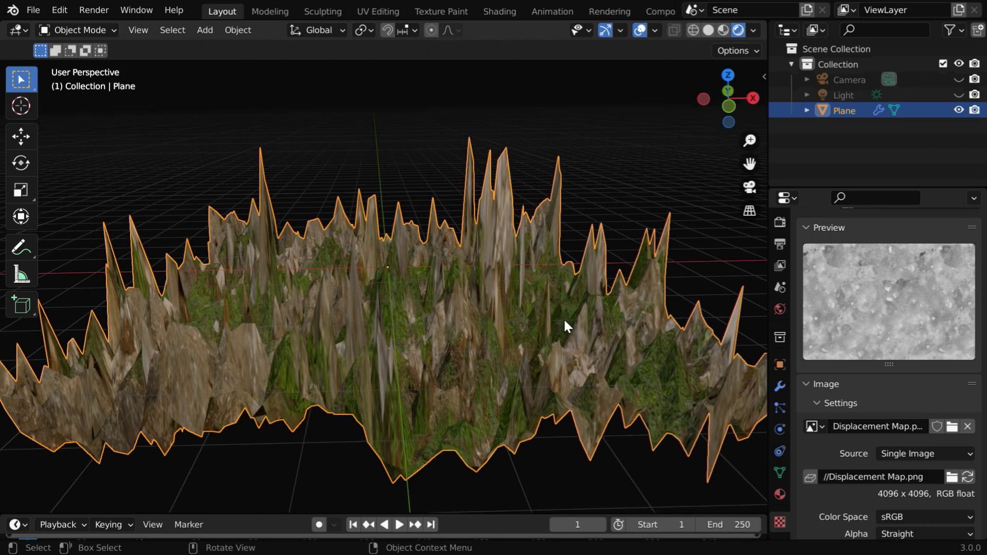
click(777, 385)
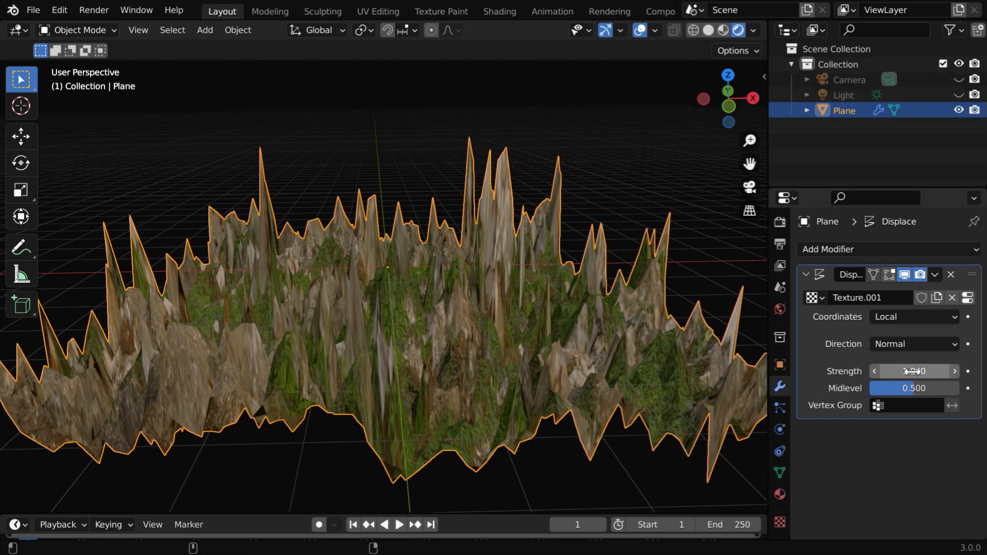
mouse_move(906, 374)
mouse_down()
mouse_move(862, 374)
mouse_move(910, 374)
mouse_up()
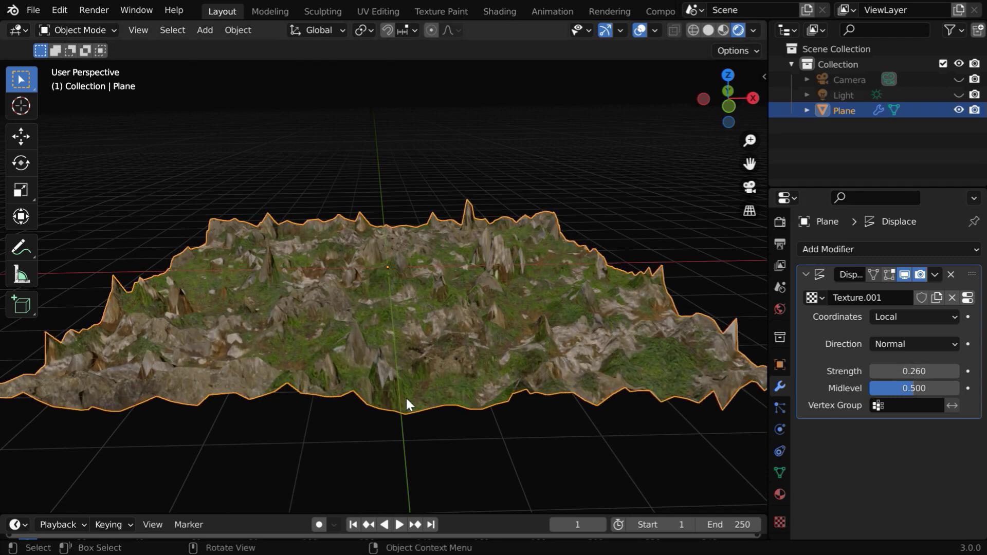
Step: Set the Displace modifier's Midlevel to 0.308 in the front view and inspect the raised terrain from several angles
key(KP_1)
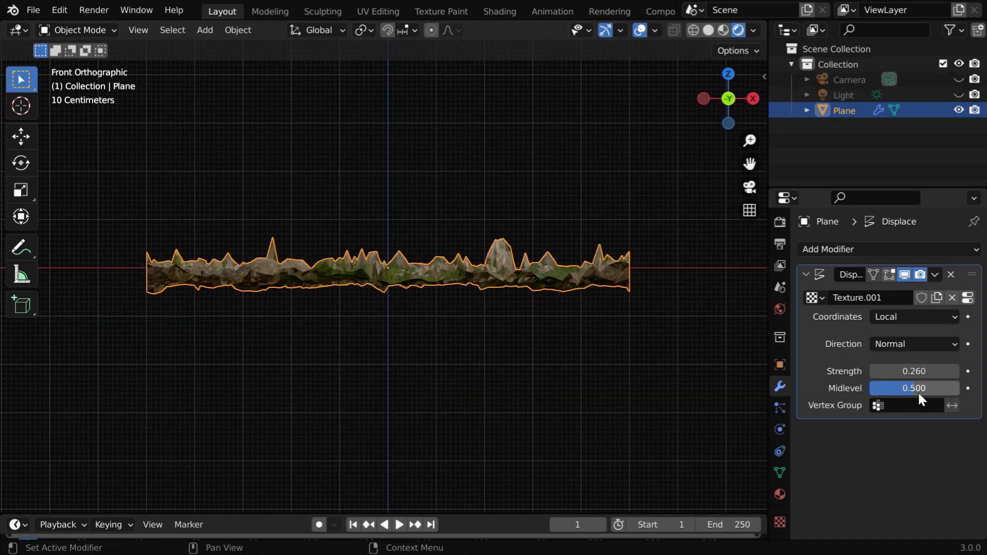
mouse_move(905, 388)
mouse_down()
mouse_move(914, 389)
mouse_move(858, 388)
mouse_move(897, 391)
mouse_up()
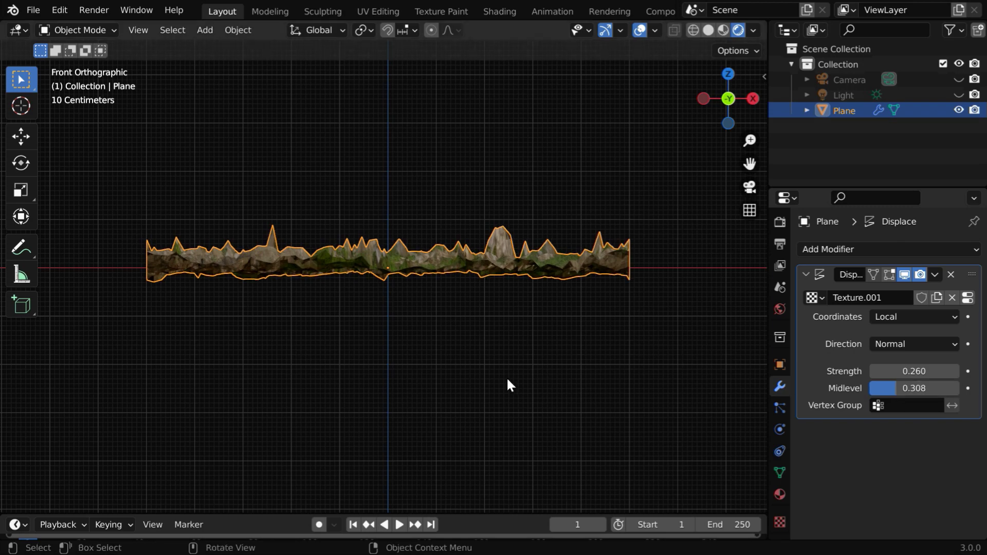
ctrl+middle_drag(464, 340, 455, 289)
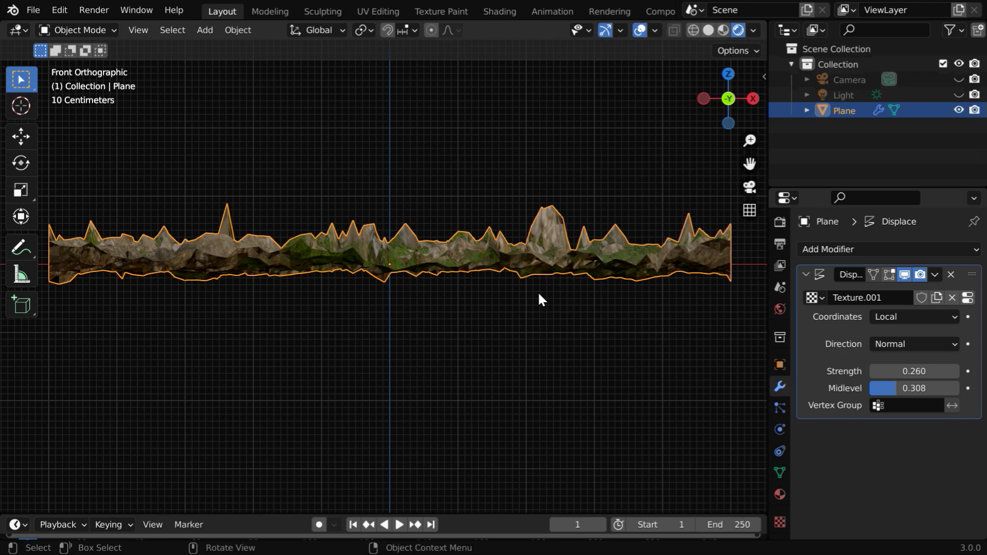
middle_drag(507, 335, 505, 379)
ctrl+middle_drag(412, 344, 419, 375)
middle_drag(329, 385, 445, 335)
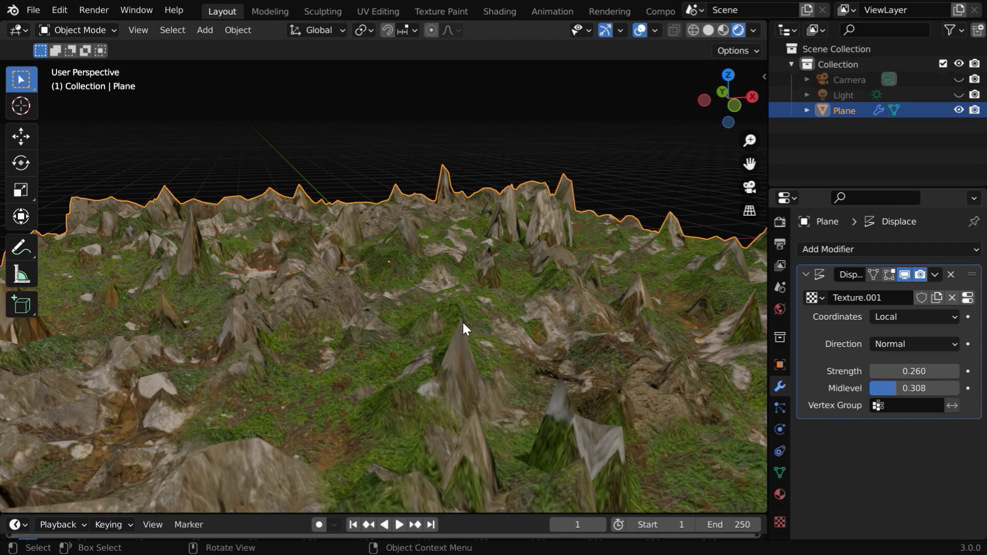
middle_drag(562, 389, 489, 389)
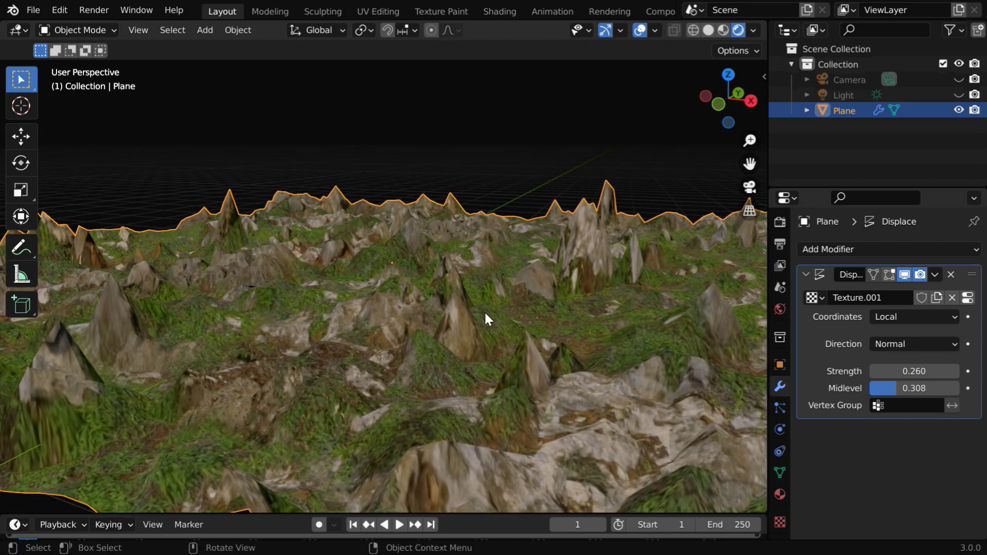
ctrl+middle_drag(428, 321, 369, 363)
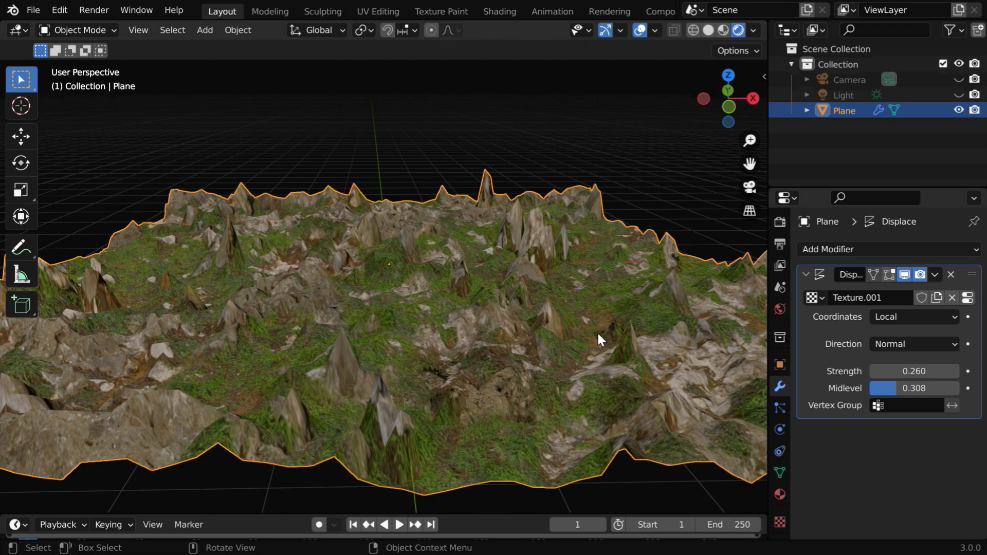
Step: Try smoothing the displaced terrain with a Smooth Corrective modifier, and remove that modifier
click(805, 274)
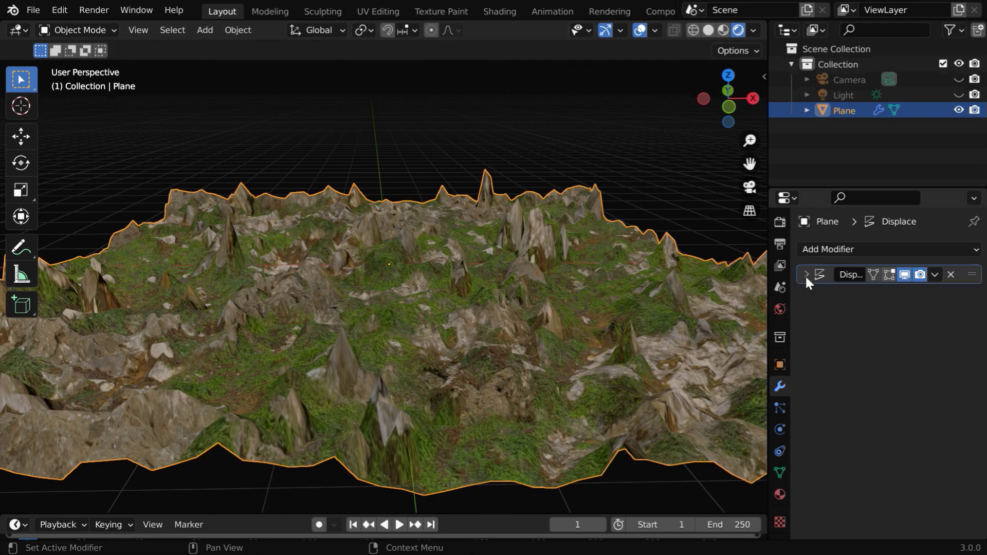
click(838, 249)
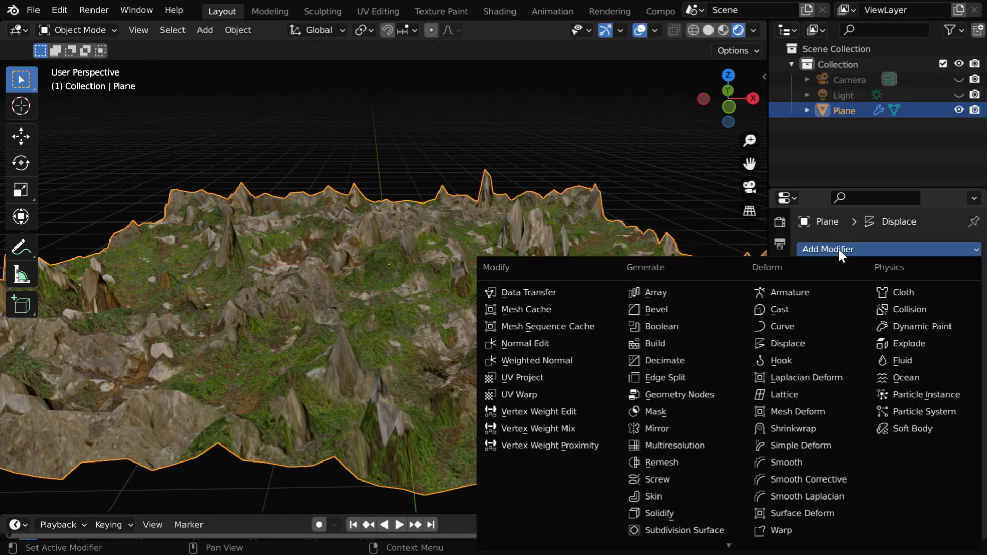
click(802, 479)
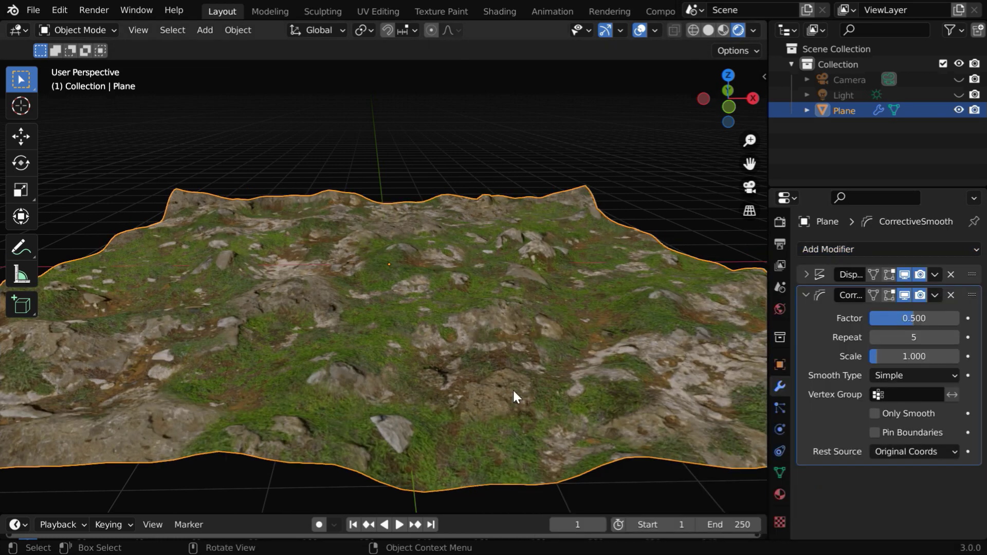
middle_drag(428, 387, 585, 391)
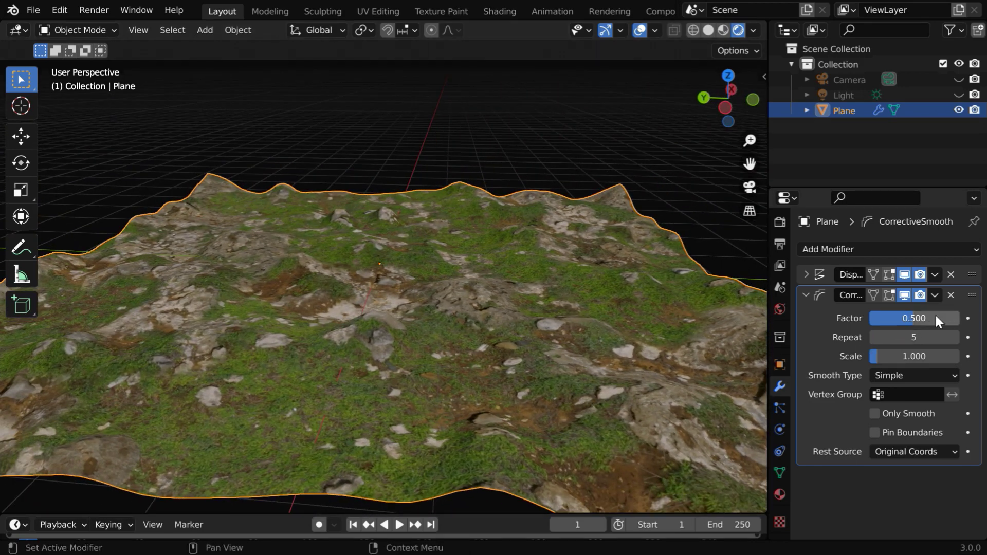
click(951, 296)
Step: Add a Smooth modifier to the displaced plane and set its Factor to 2.000
click(864, 249)
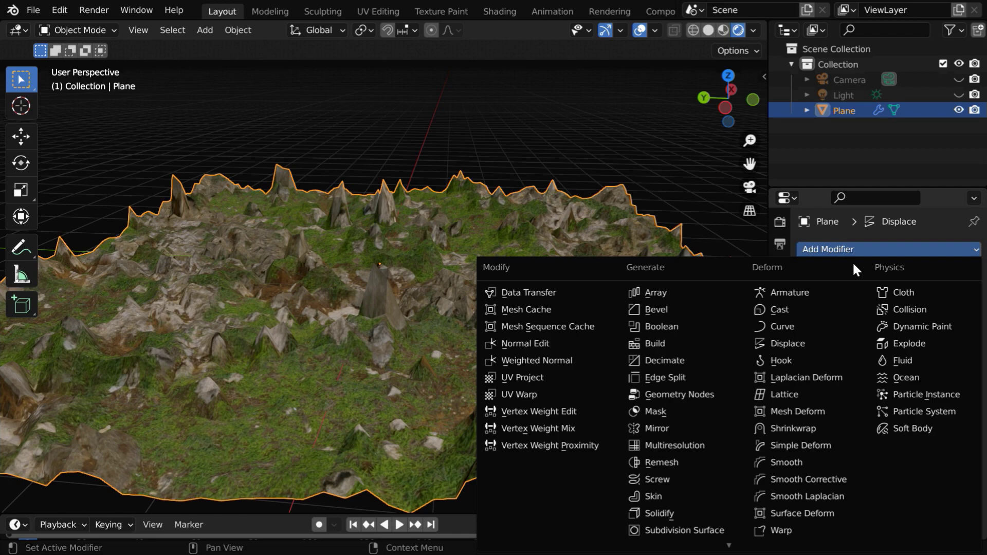
click(816, 461)
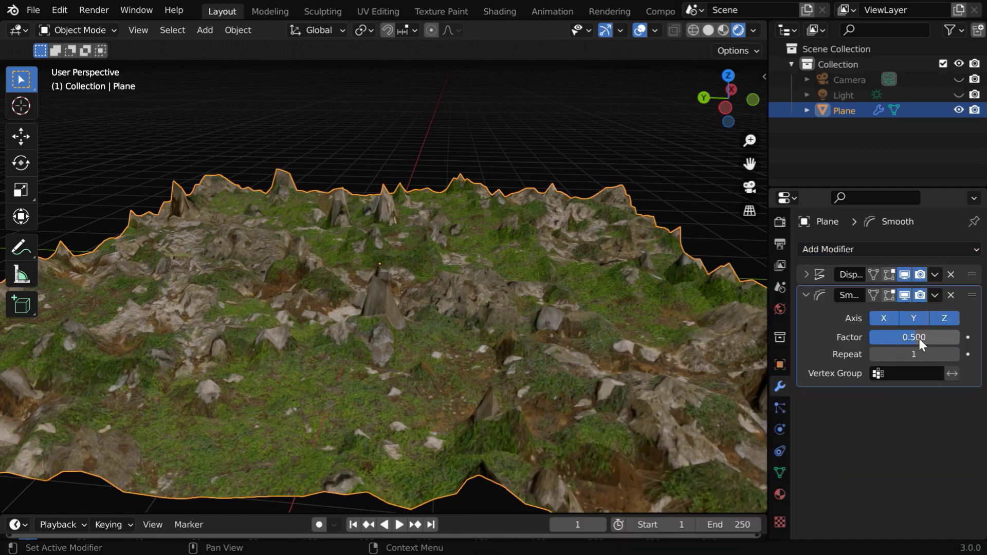
drag(911, 344, 961, 337)
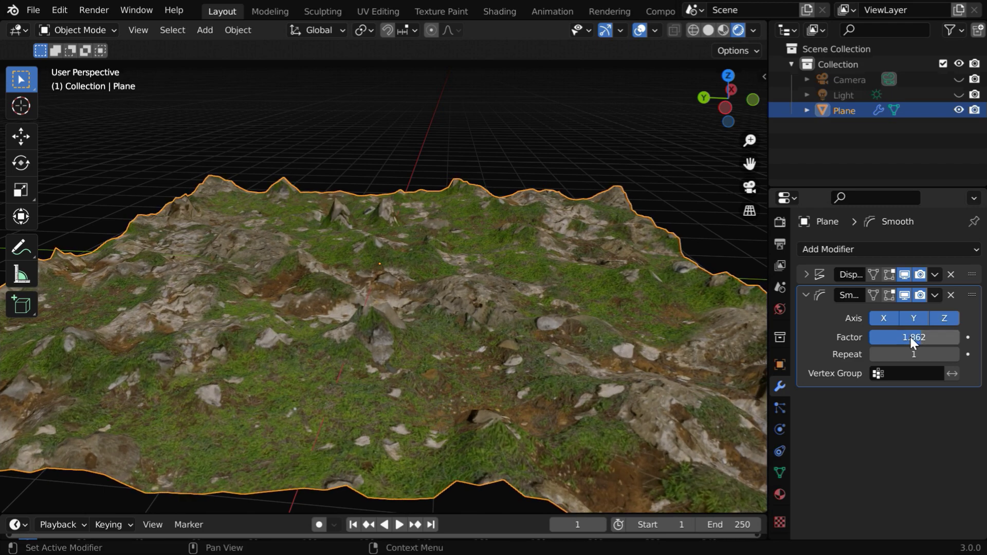
click(911, 339)
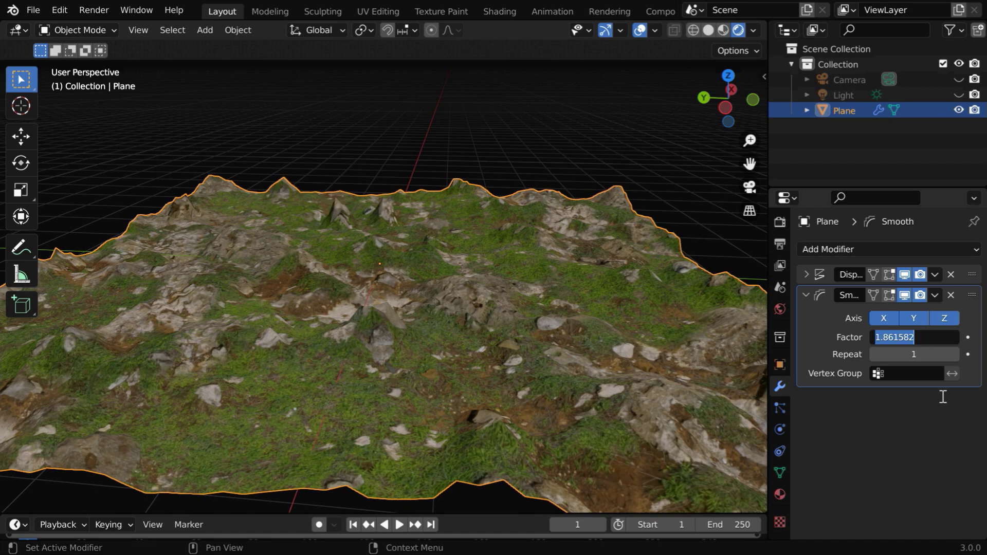
text(2)
key(Return)
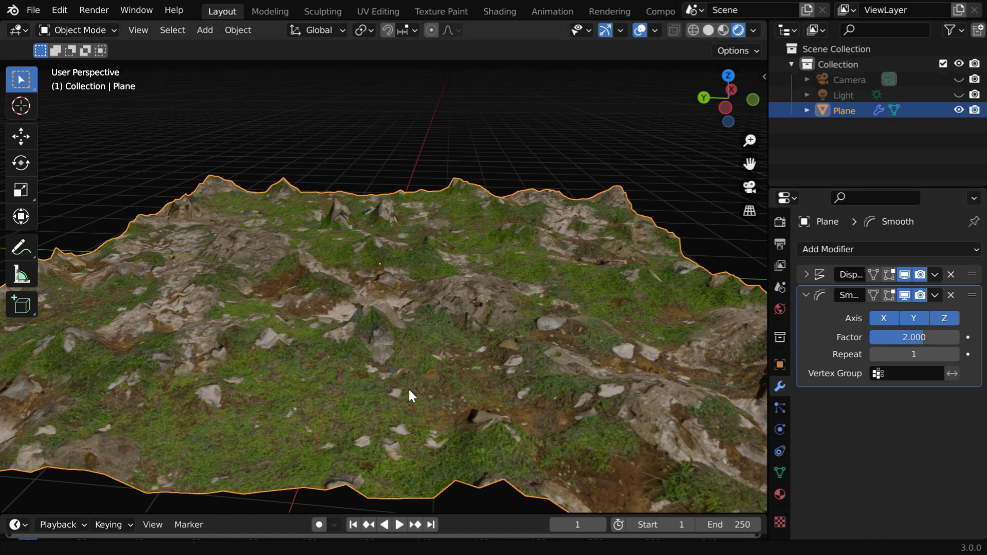
Step: Raise the Smooth modifier's Repeat to 4 and inspect the terrain's surface from several angles
ctrl+middle_drag(408, 387, 331, 342)
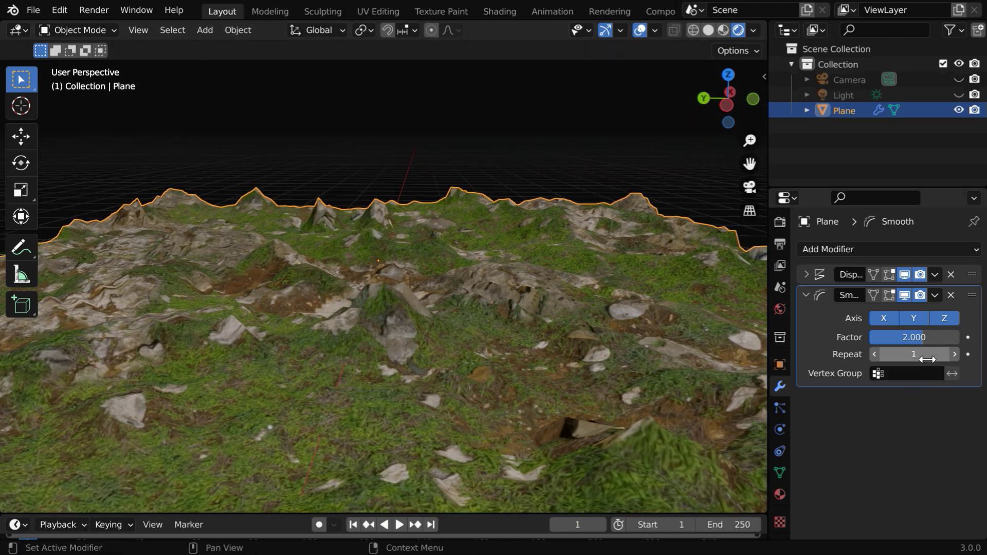
click(955, 355)
click(956, 354)
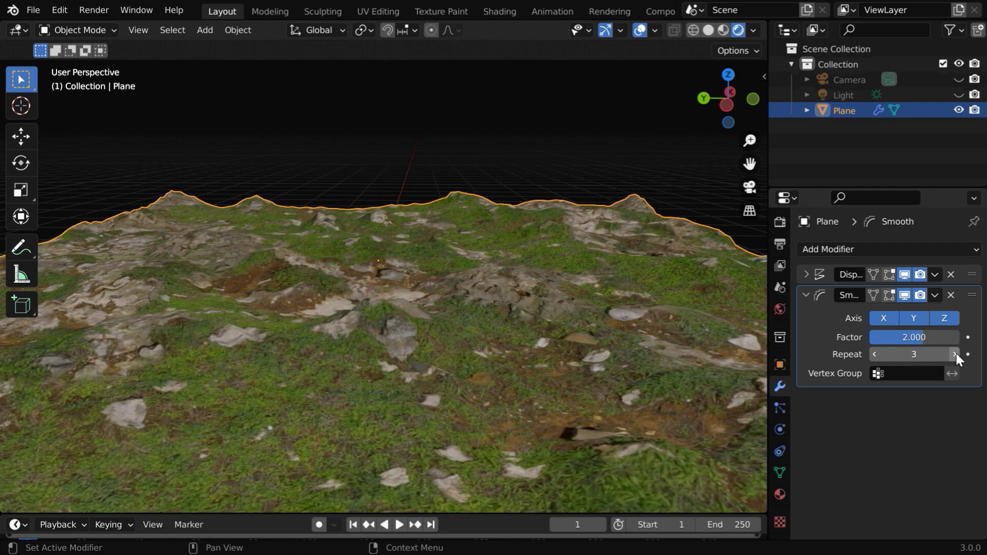
click(955, 355)
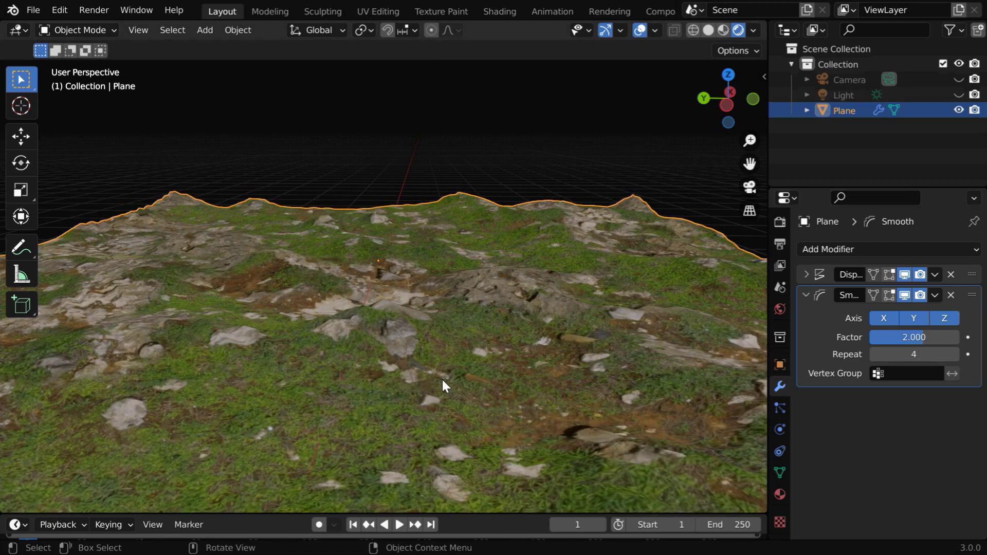
middle_drag(399, 370, 406, 404)
middle_drag(266, 403, 242, 389)
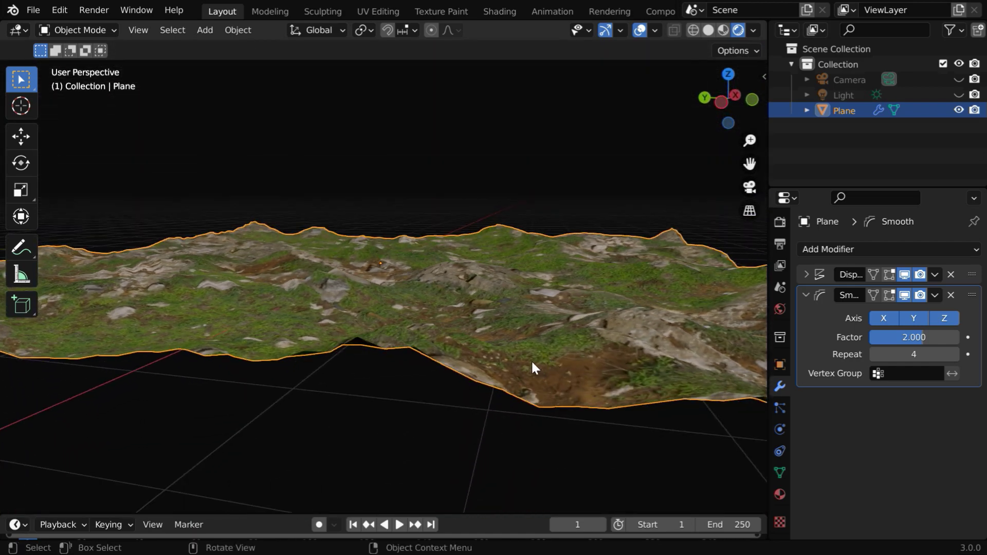
middle_drag(349, 344, 370, 368)
middle_drag(335, 412, 637, 404)
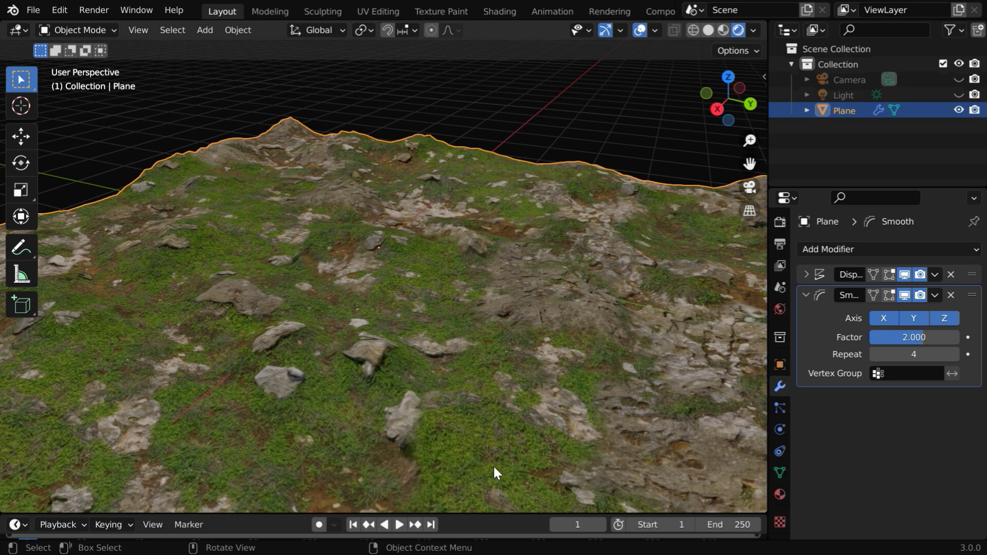
mouse_move(493, 464)
middle_down()
mouse_move(547, 452)
mouse_move(498, 462)
middle_up()
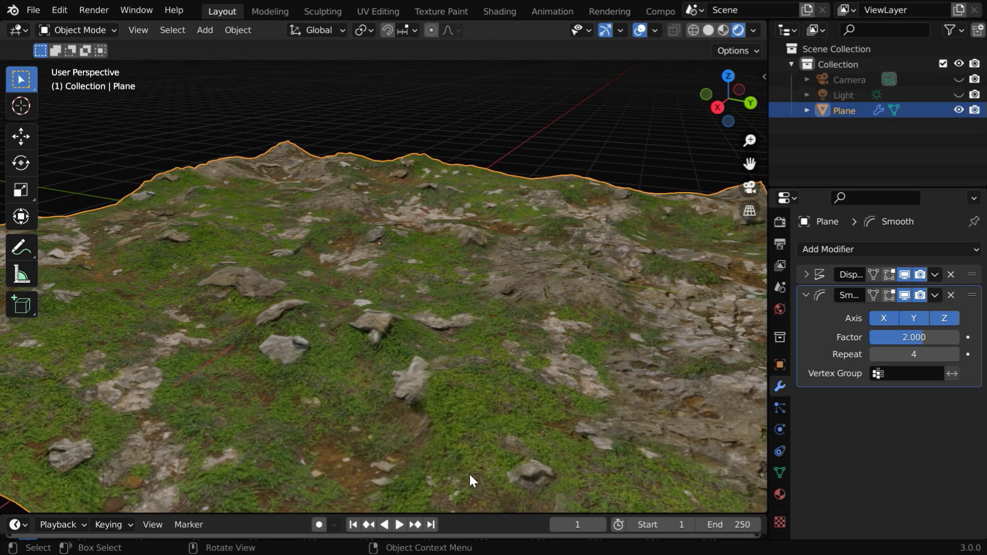